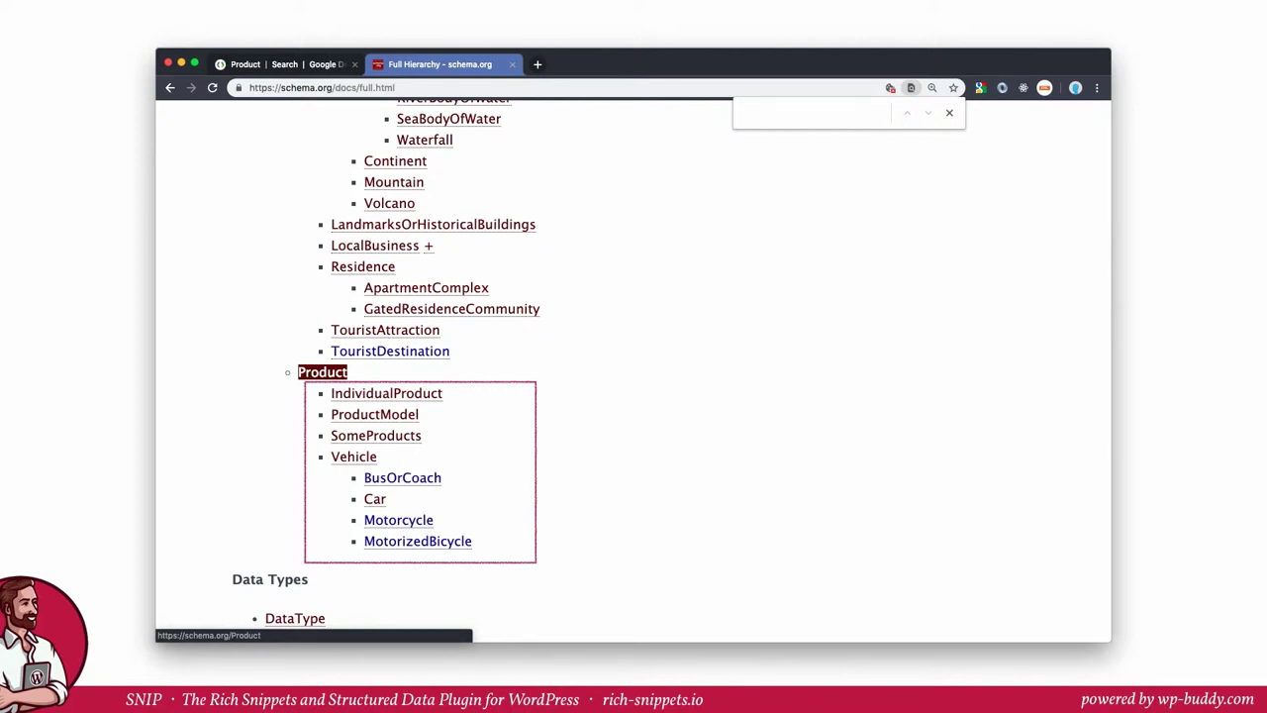
pyautogui.press('Return')
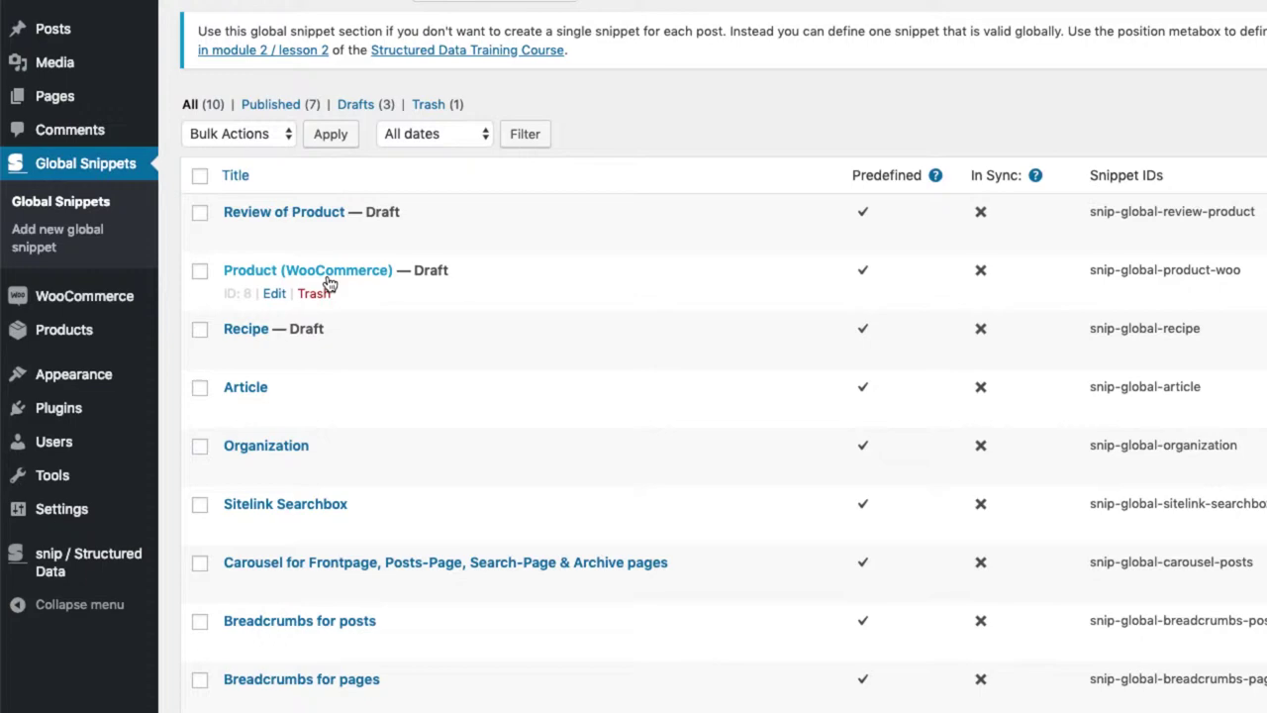
# Open the Product (WooCommerce) global snippet for editing and highlight its schema.org/Product type
pyautogui.click(273, 294)
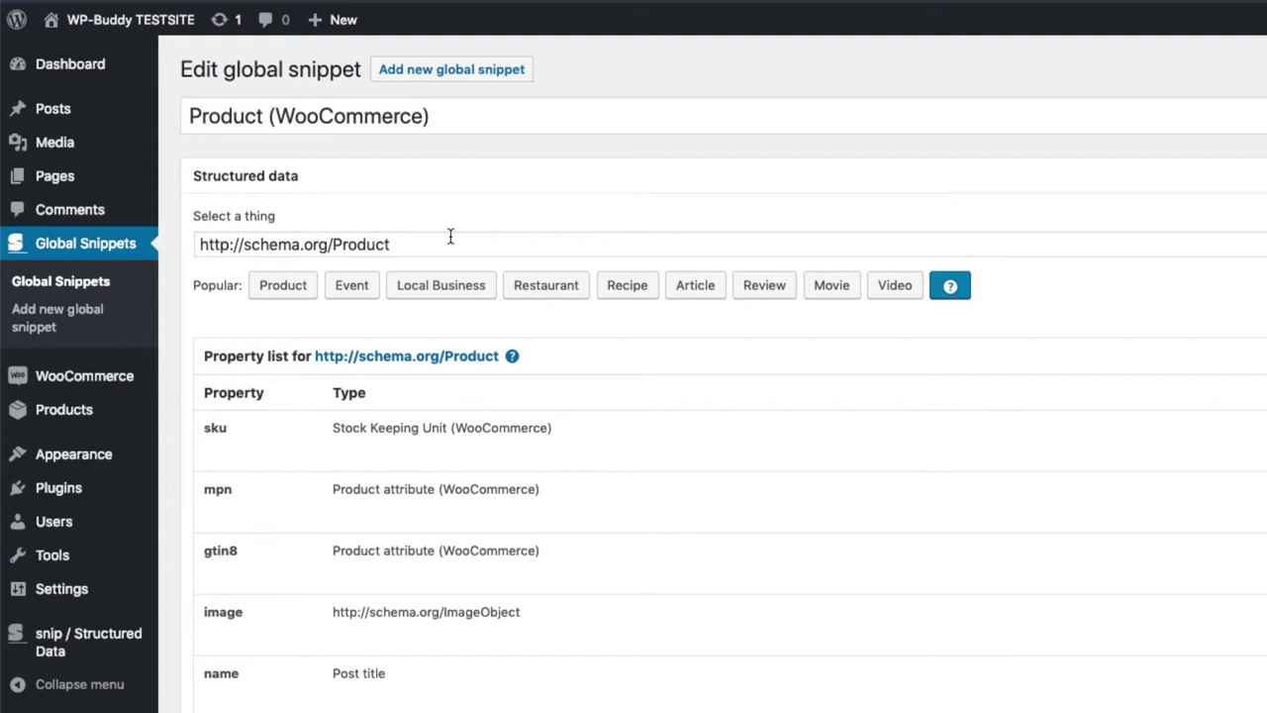
pyautogui.moveTo(439, 242); pyautogui.dragTo(164, 249)
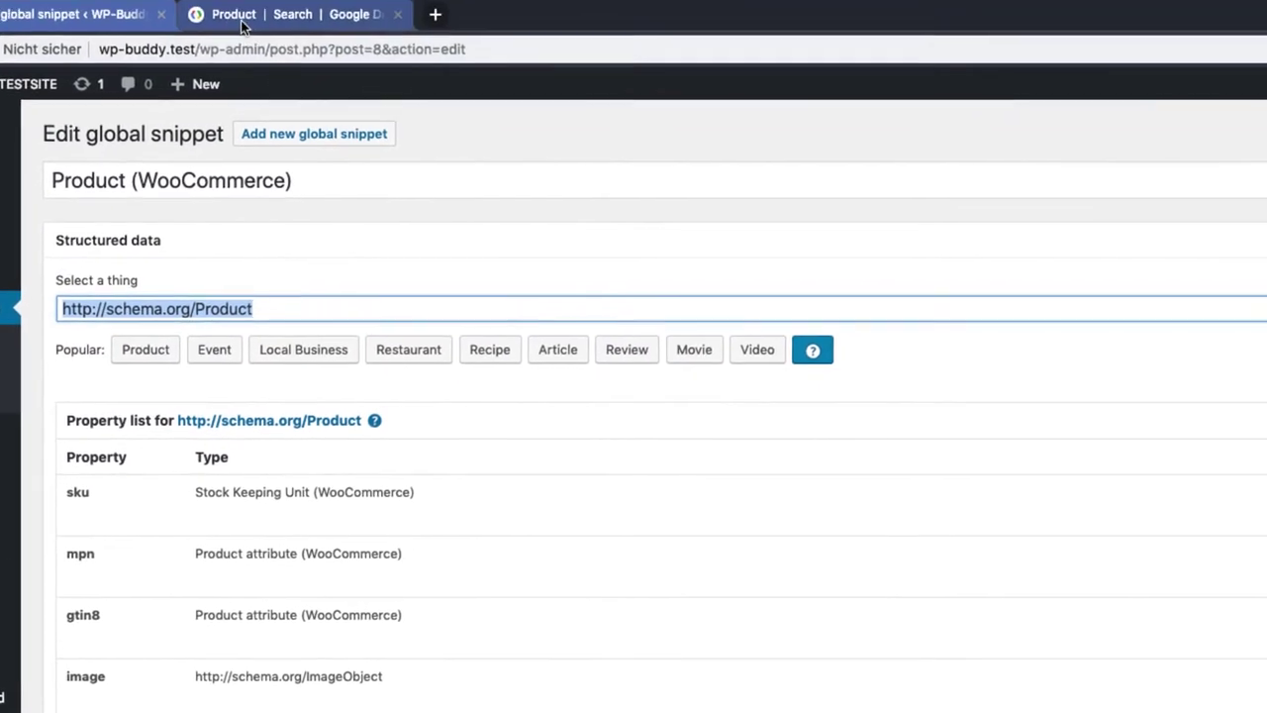
# Review Google's Product structured data documentation, covering the guidelines and the required and recommended properties for AggregateOffer, Offer and Product
pyautogui.click(241, 24)
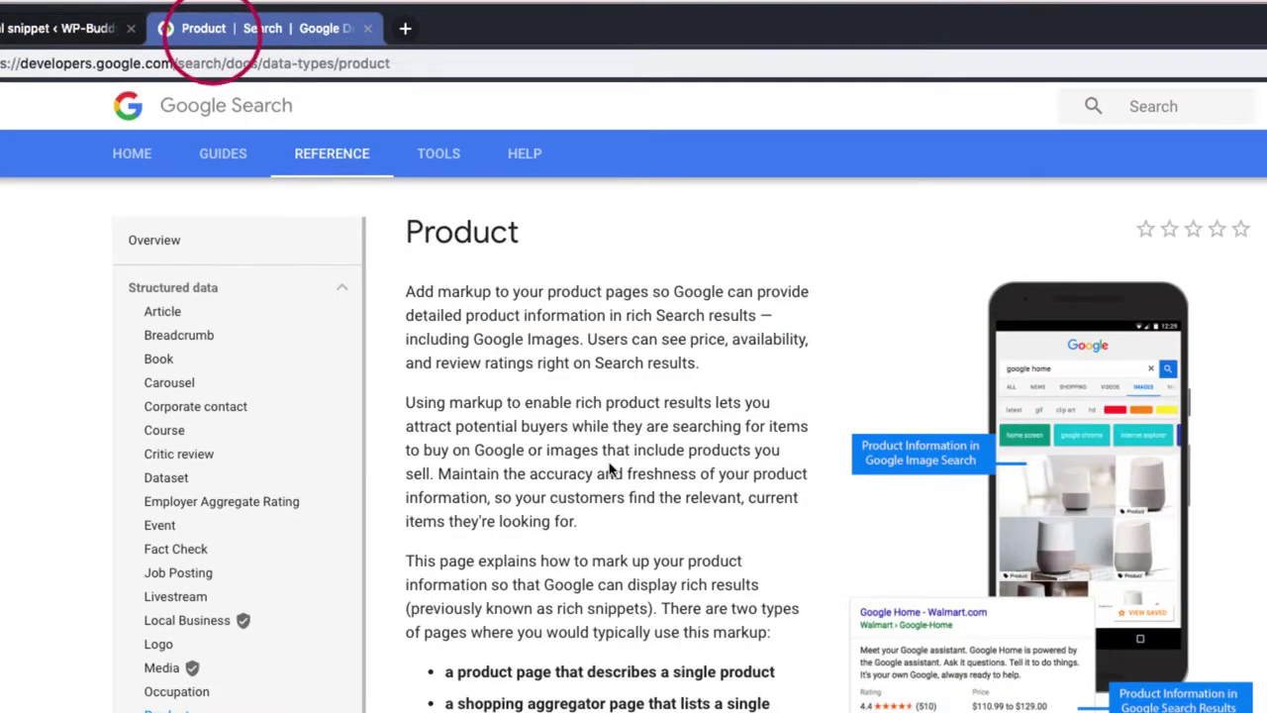
pyautogui.scroll(-15, 611, 472)
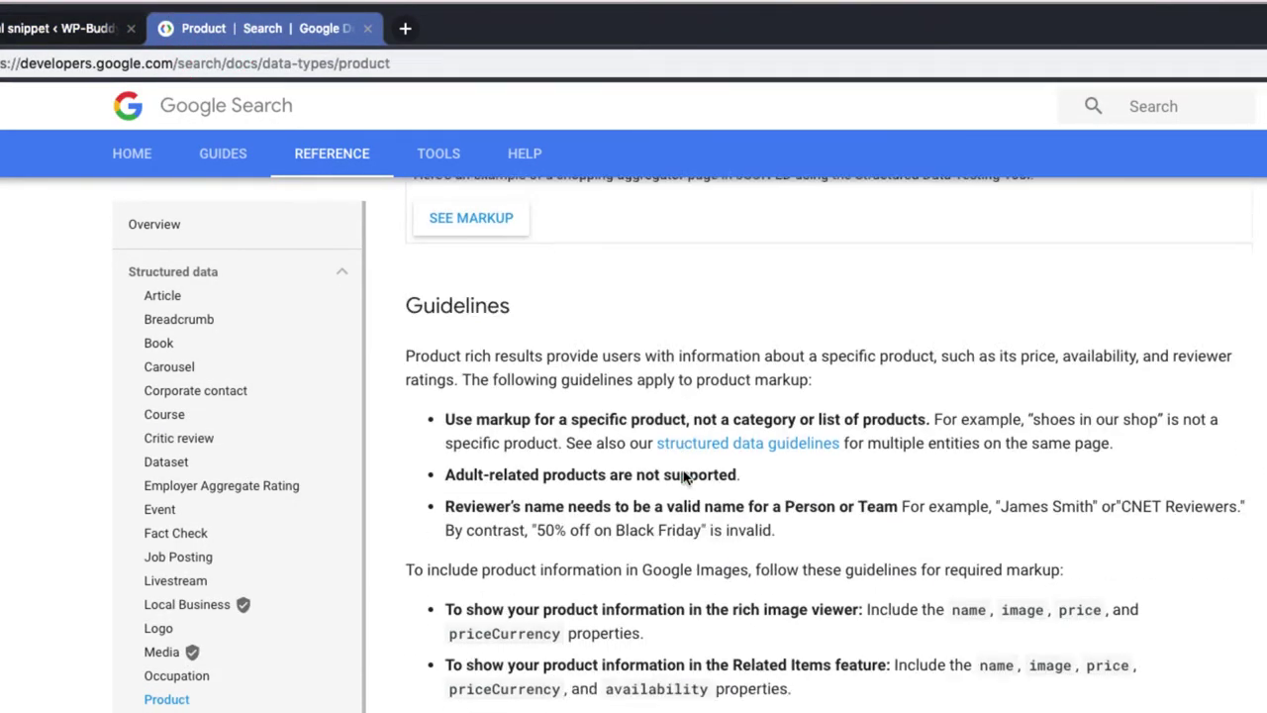
pyautogui.scroll(-8, 683, 479)
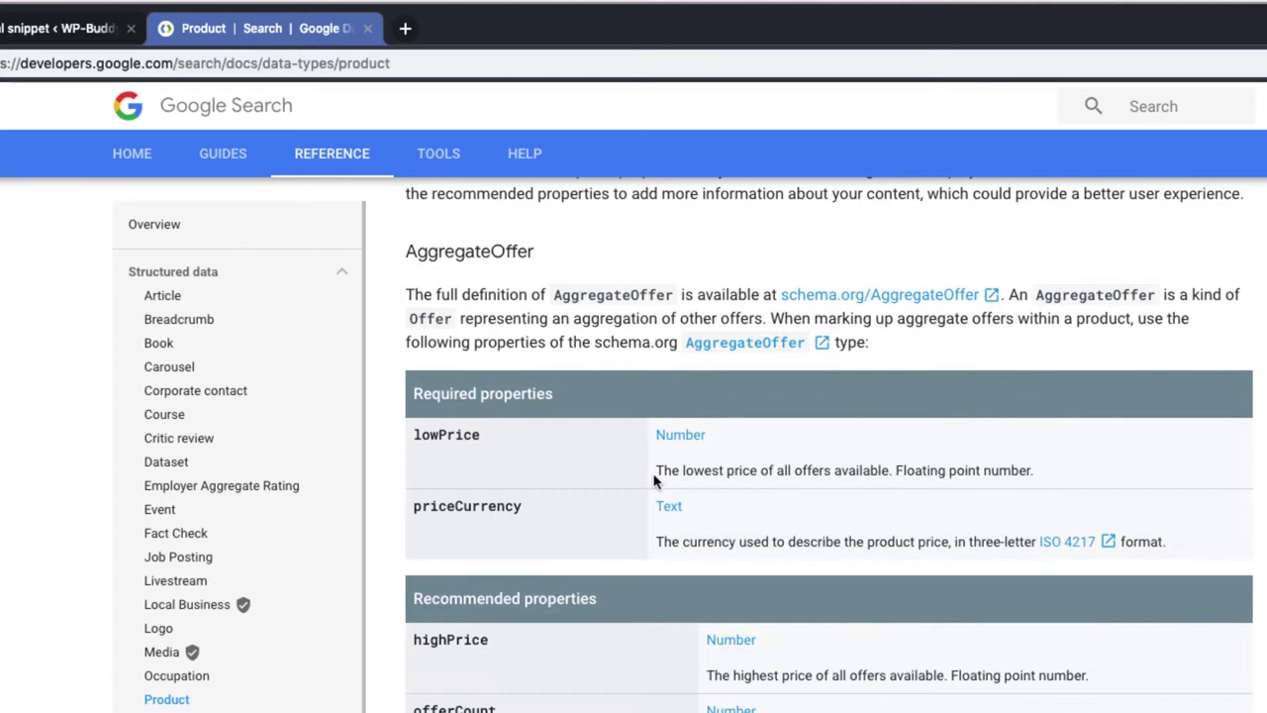
pyautogui.scroll(-5, 653, 480)
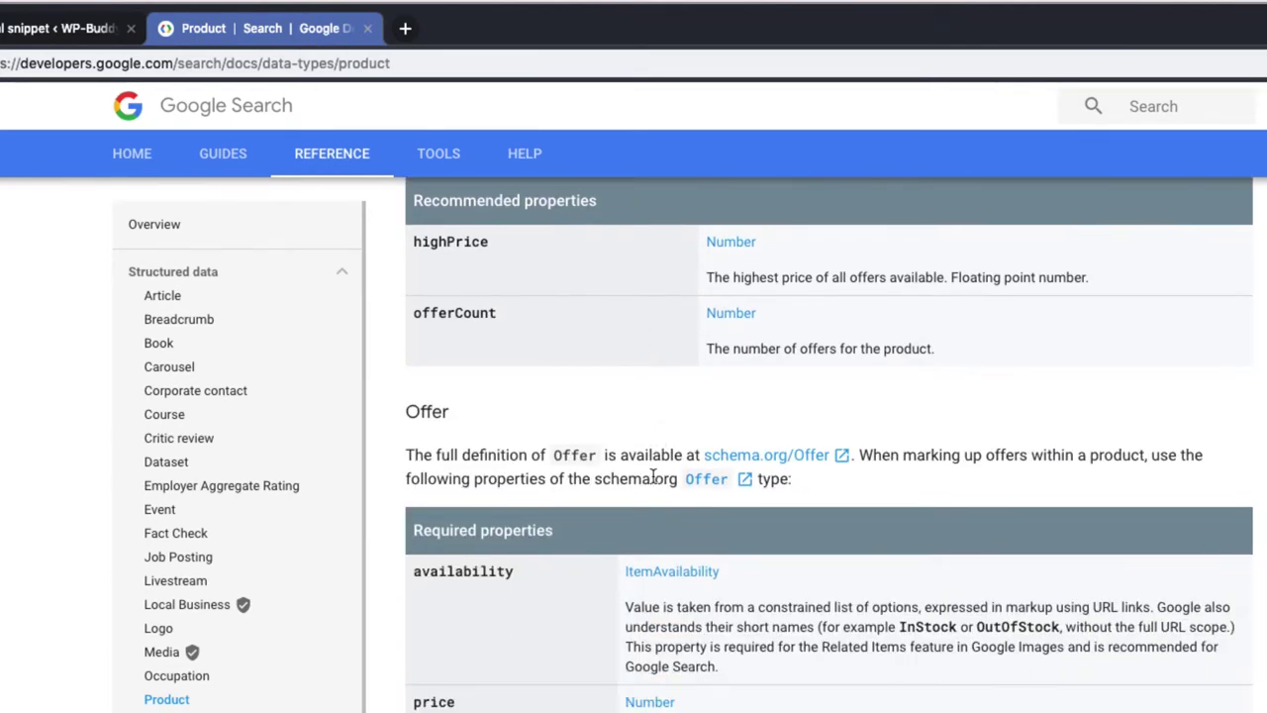
pyautogui.scroll(-5, 654, 478)
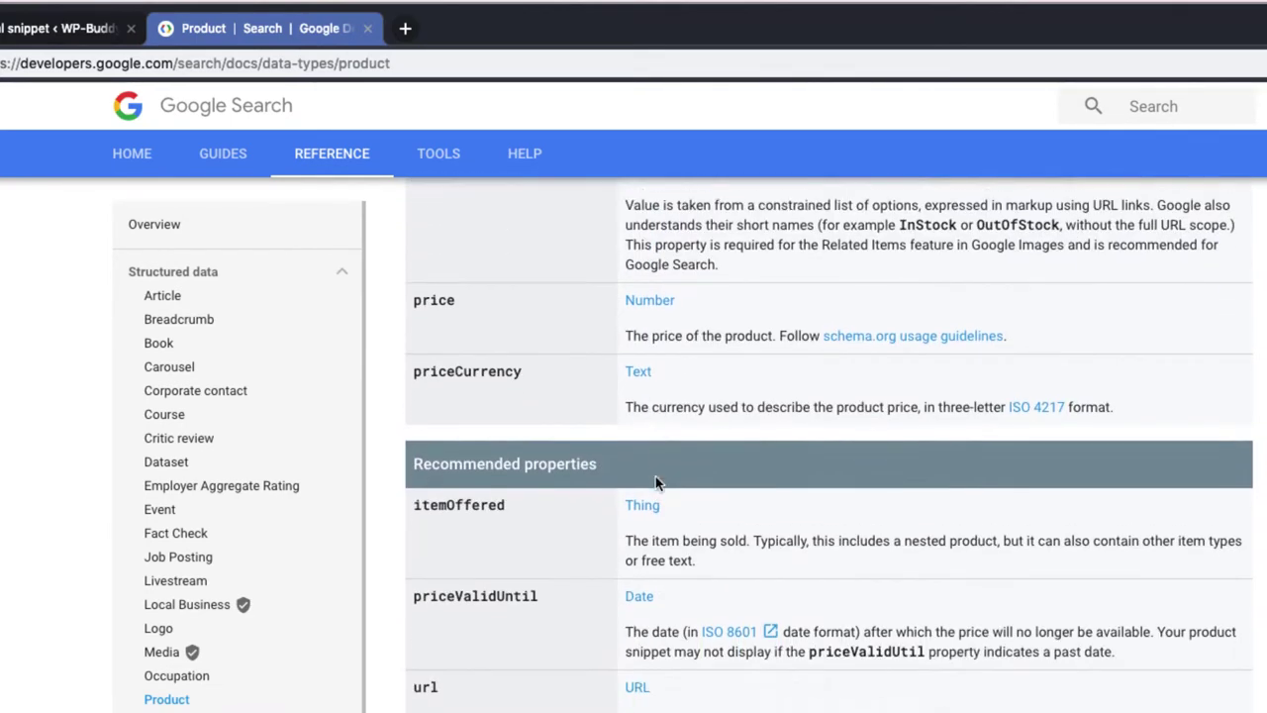
pyautogui.scroll(-5, 655, 476)
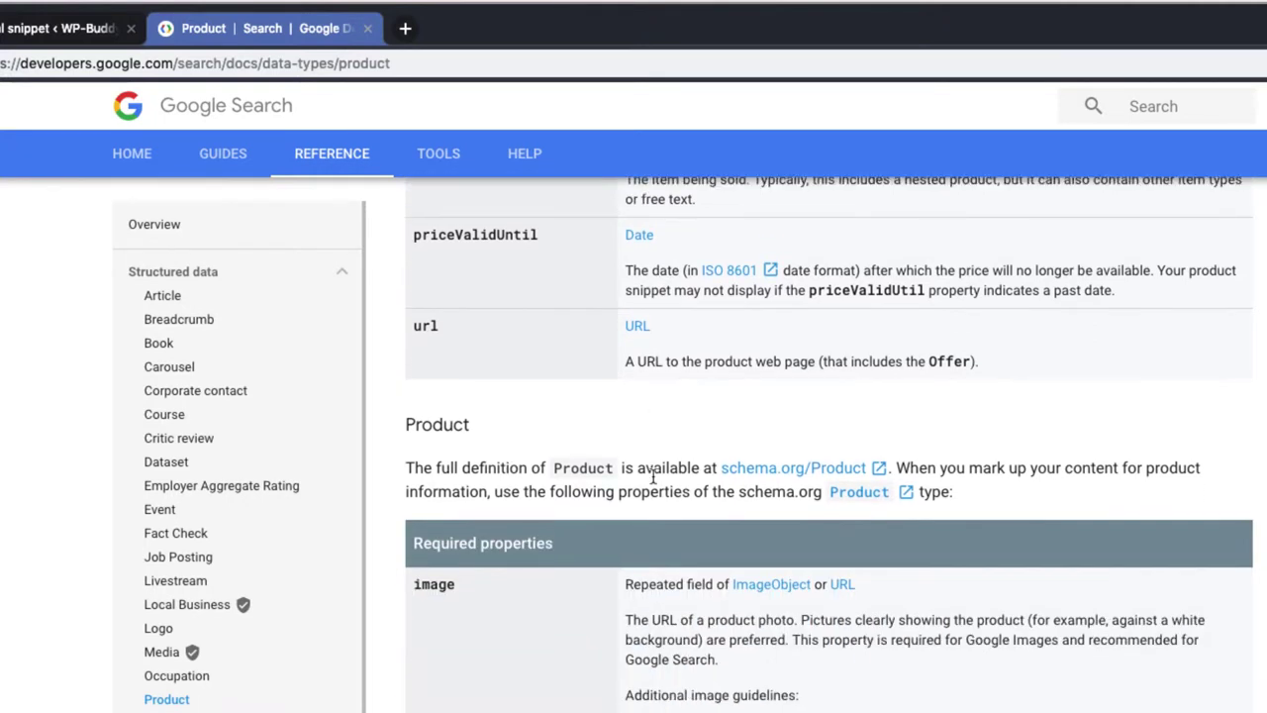
pyautogui.scroll(-1, 654, 481)
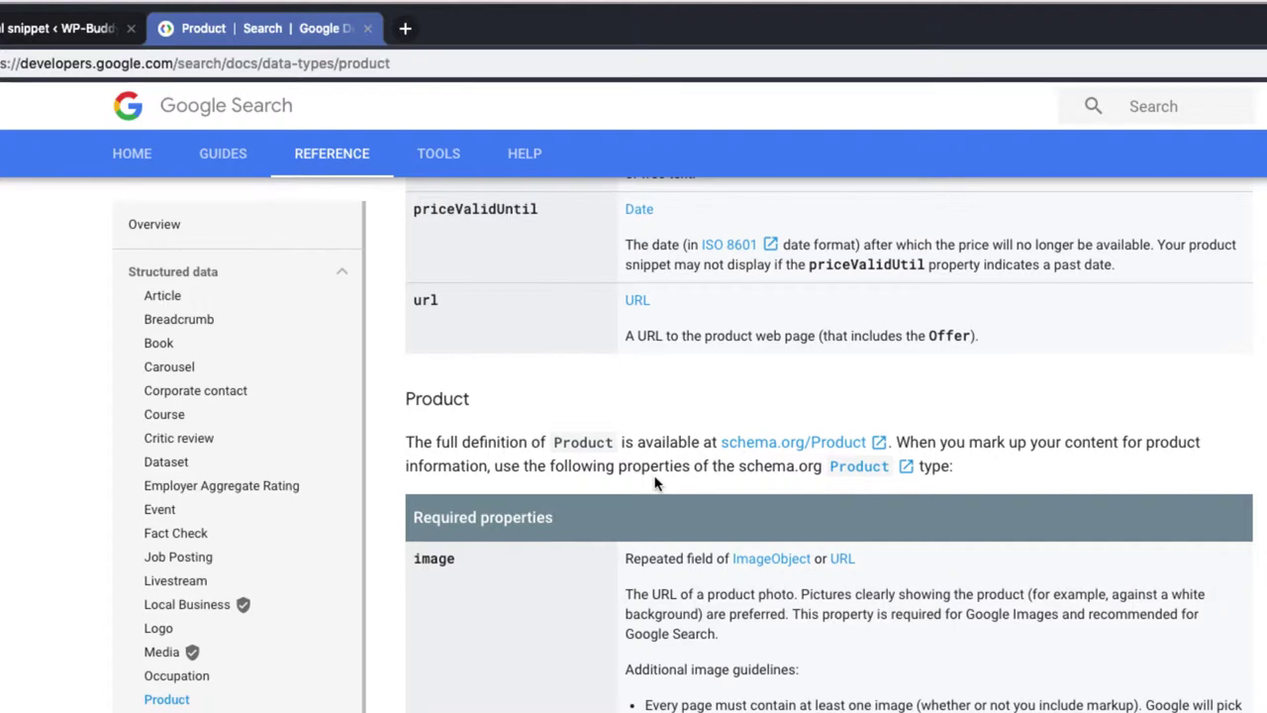
pyautogui.scroll(-1, 655, 483)
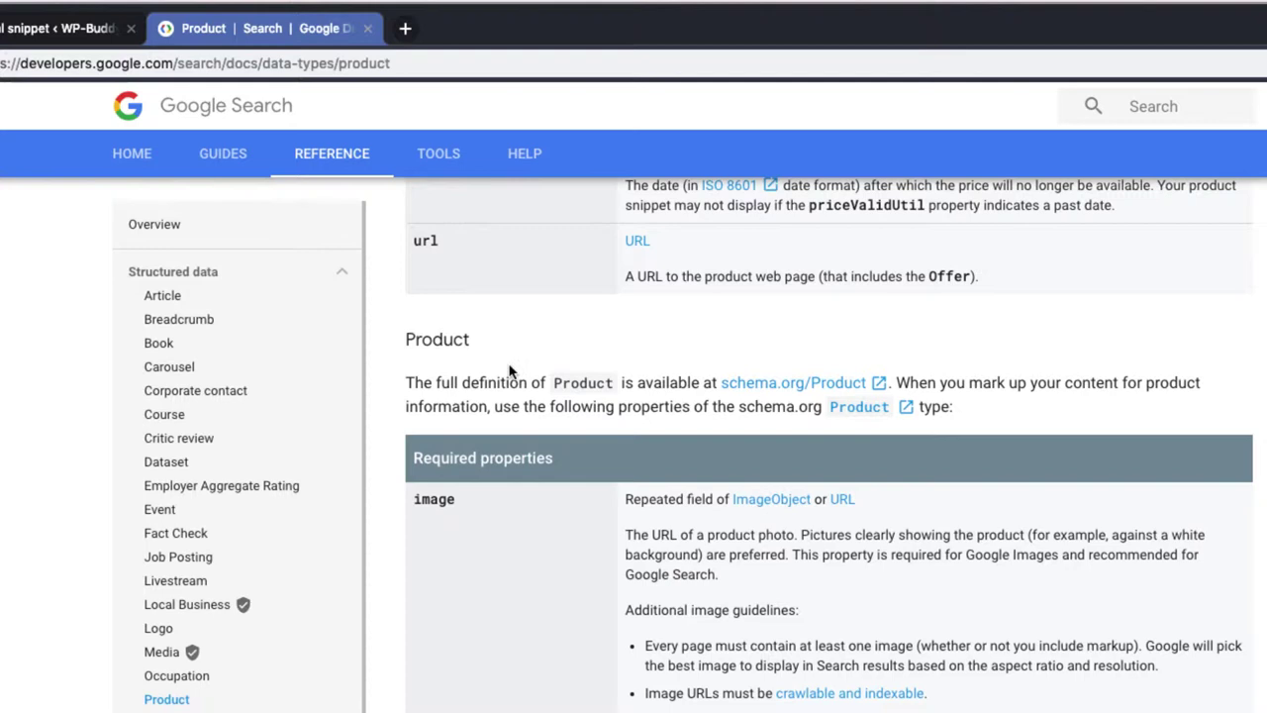
pyautogui.scroll(-3, 519, 562)
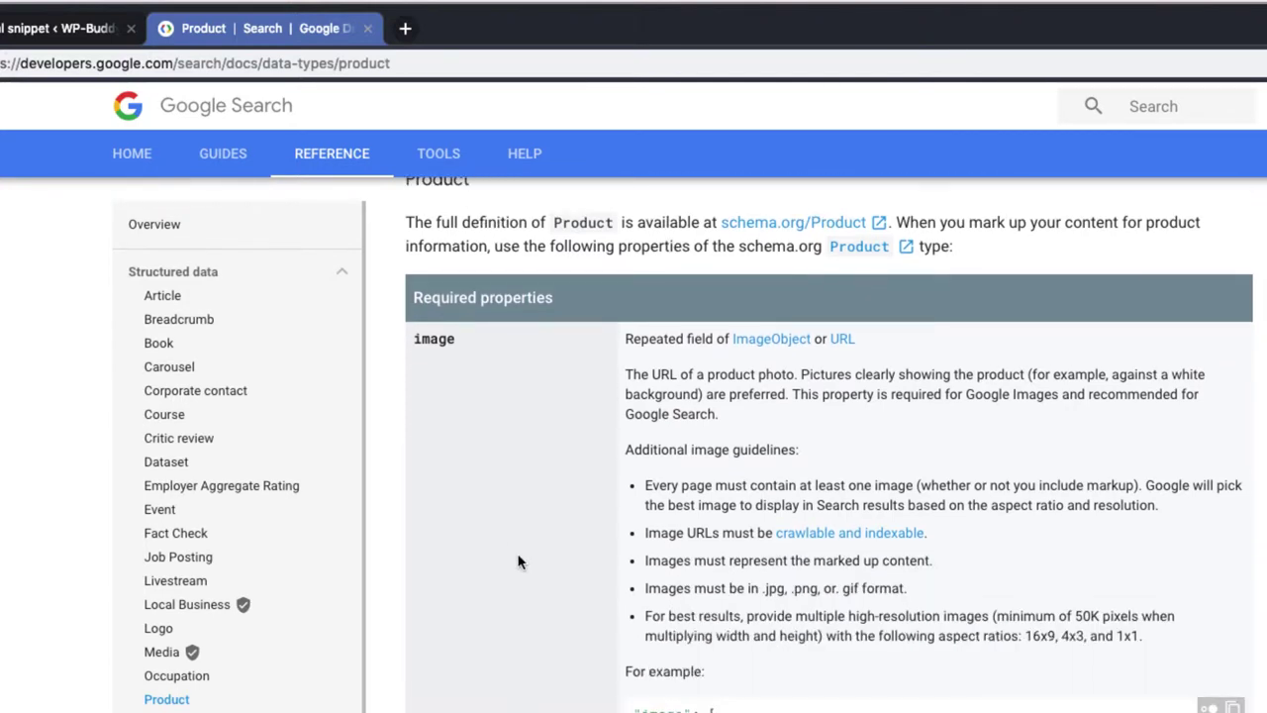
pyautogui.scroll(-5, 600, 562)
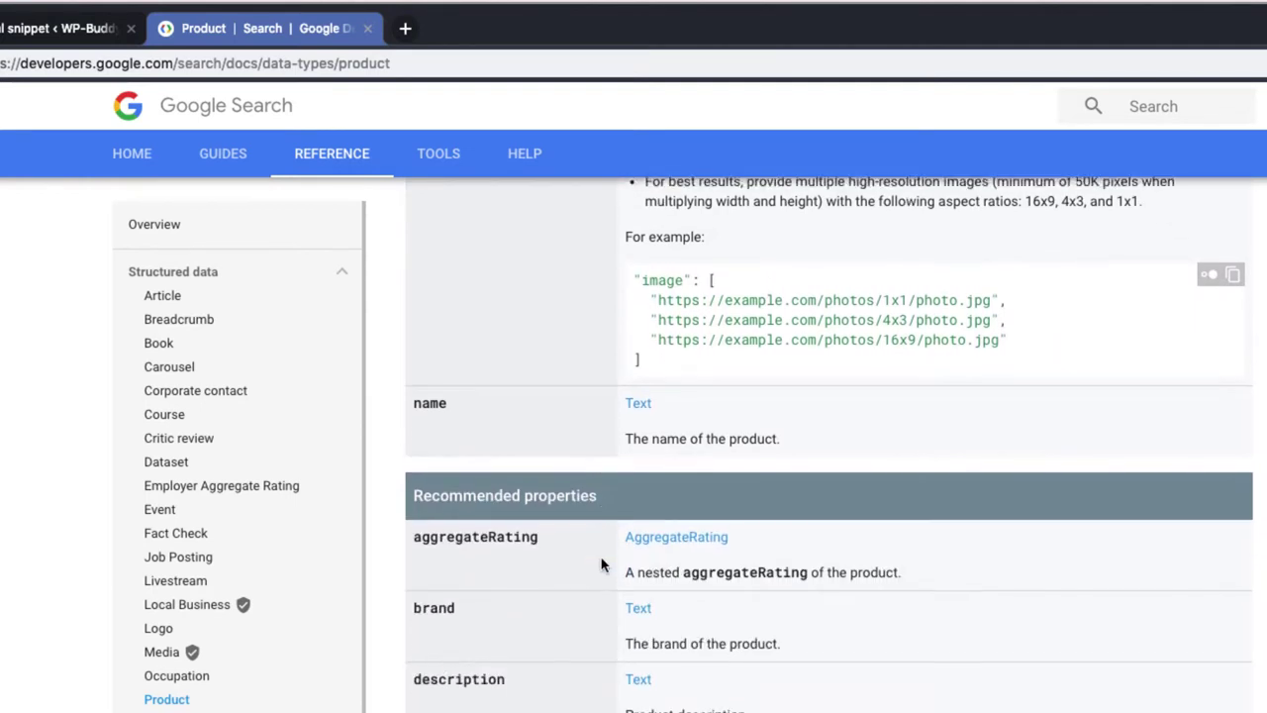
pyautogui.scroll(-2, 601, 564)
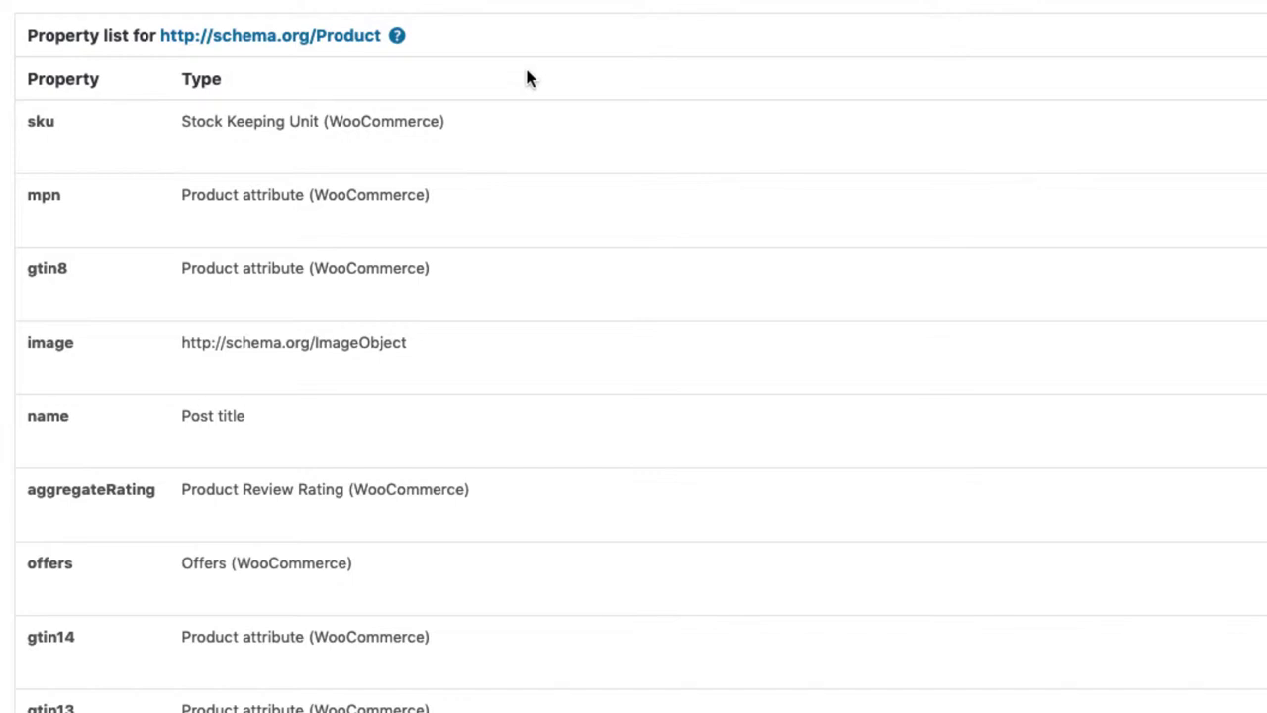
# Inspect the sku, gtin8 and image entries in the snippet's property list, expanding image to view its ImageObject sub-properties and collapsing it
pyautogui.moveTo(255, 137)
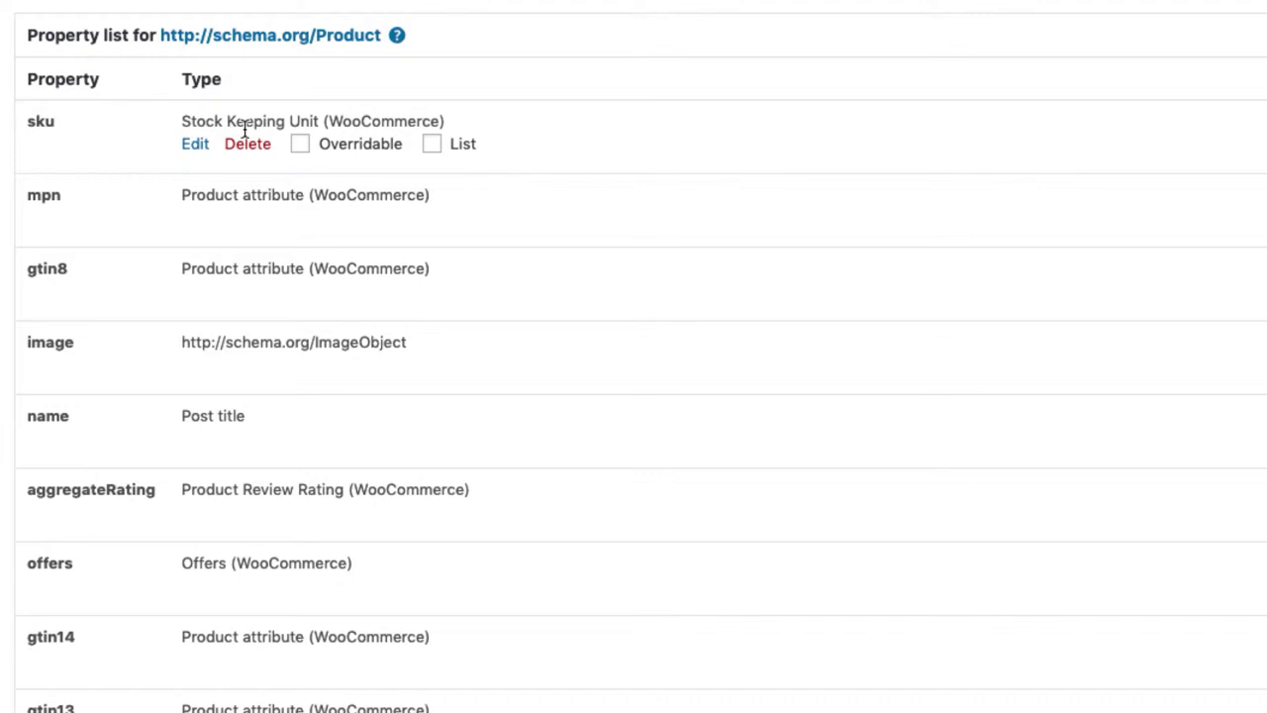
pyautogui.moveTo(91, 263)
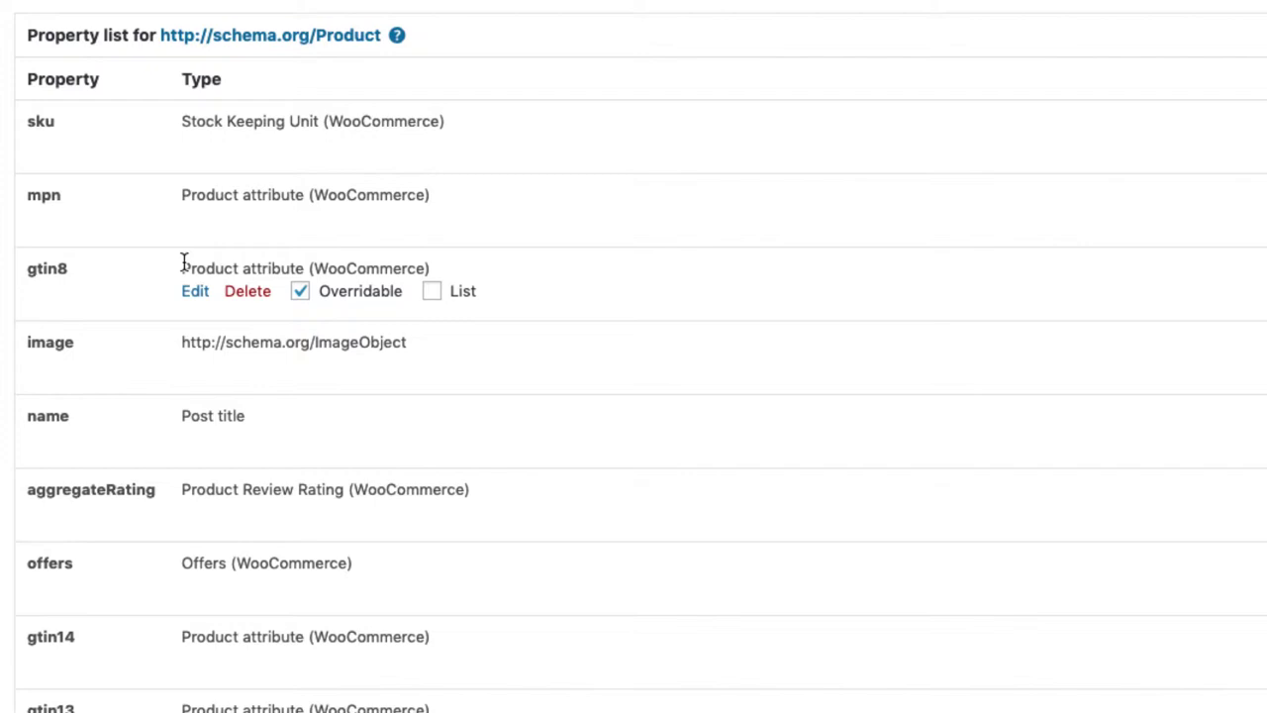
pyautogui.scroll(-3, 203, 273)
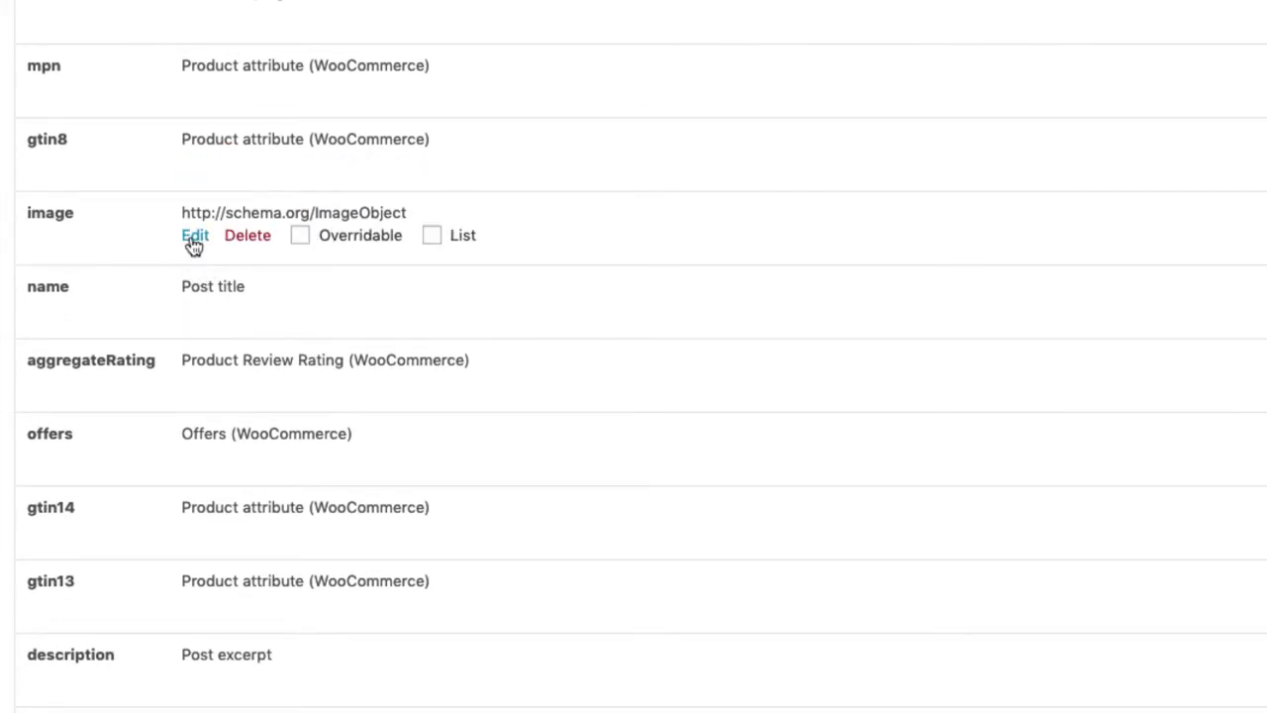
pyautogui.scroll(-1, 194, 245)
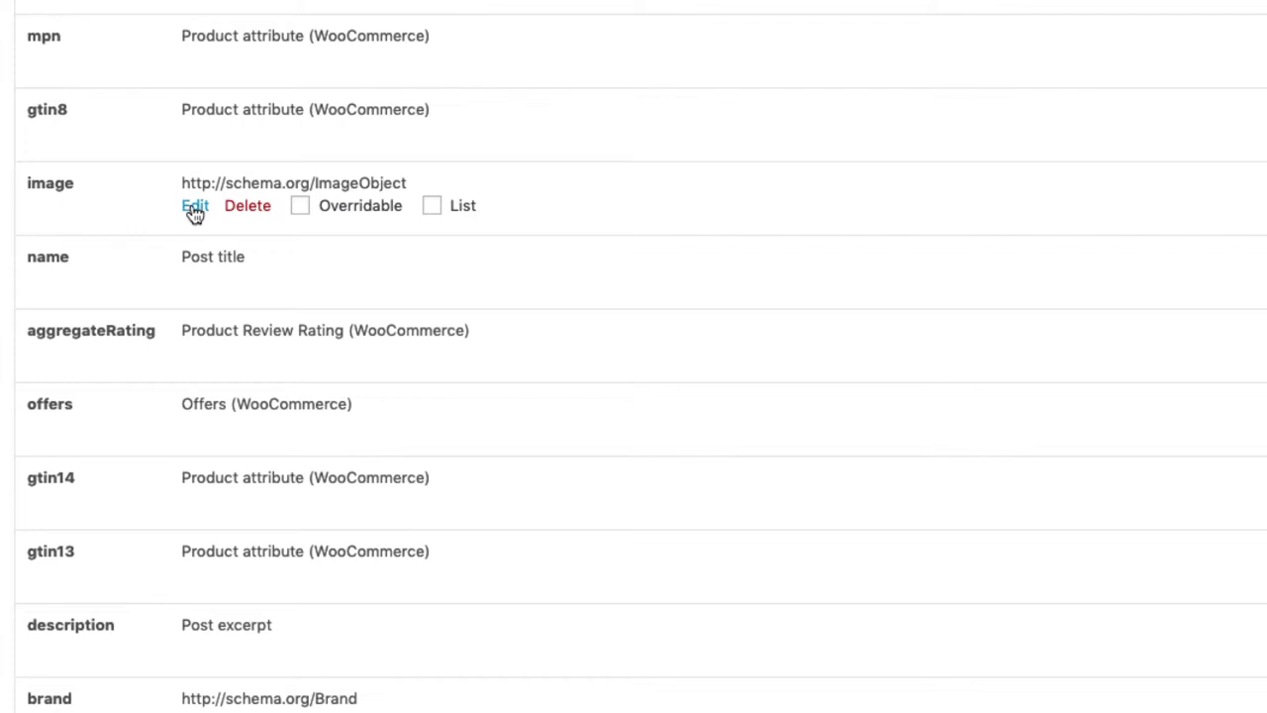
pyautogui.click(195, 208)
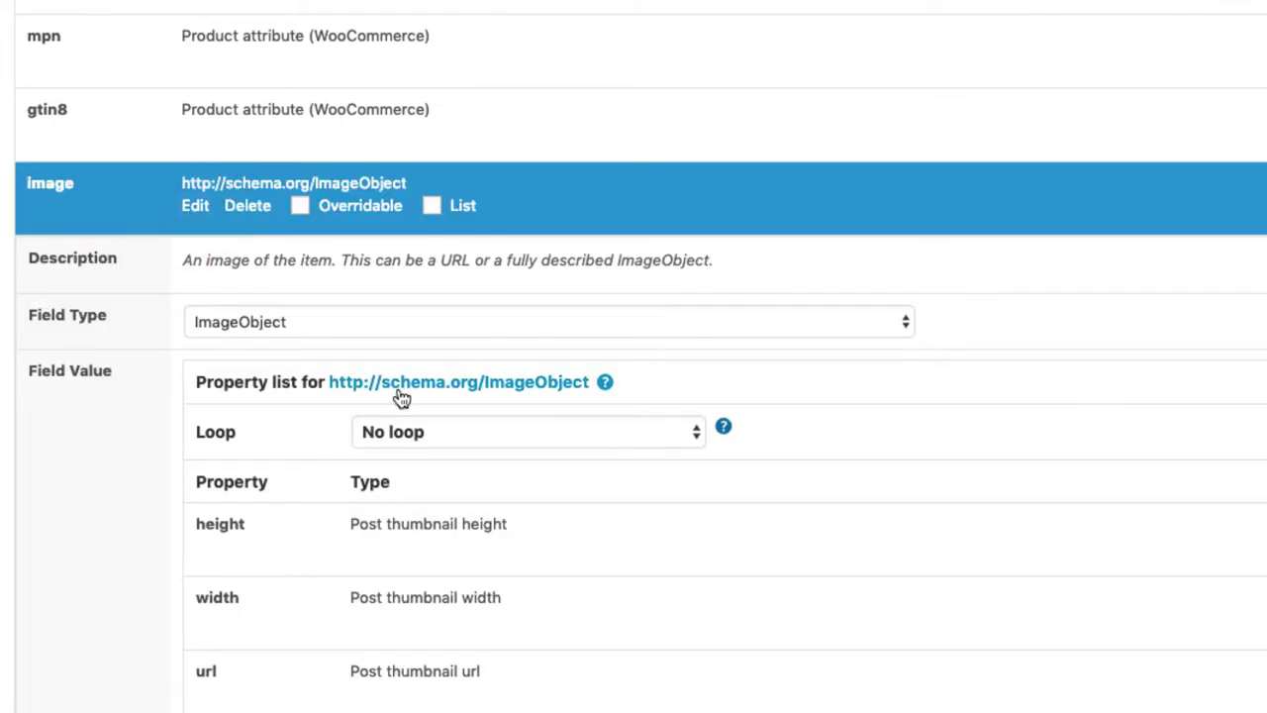
pyautogui.scroll(-2, 401, 396)
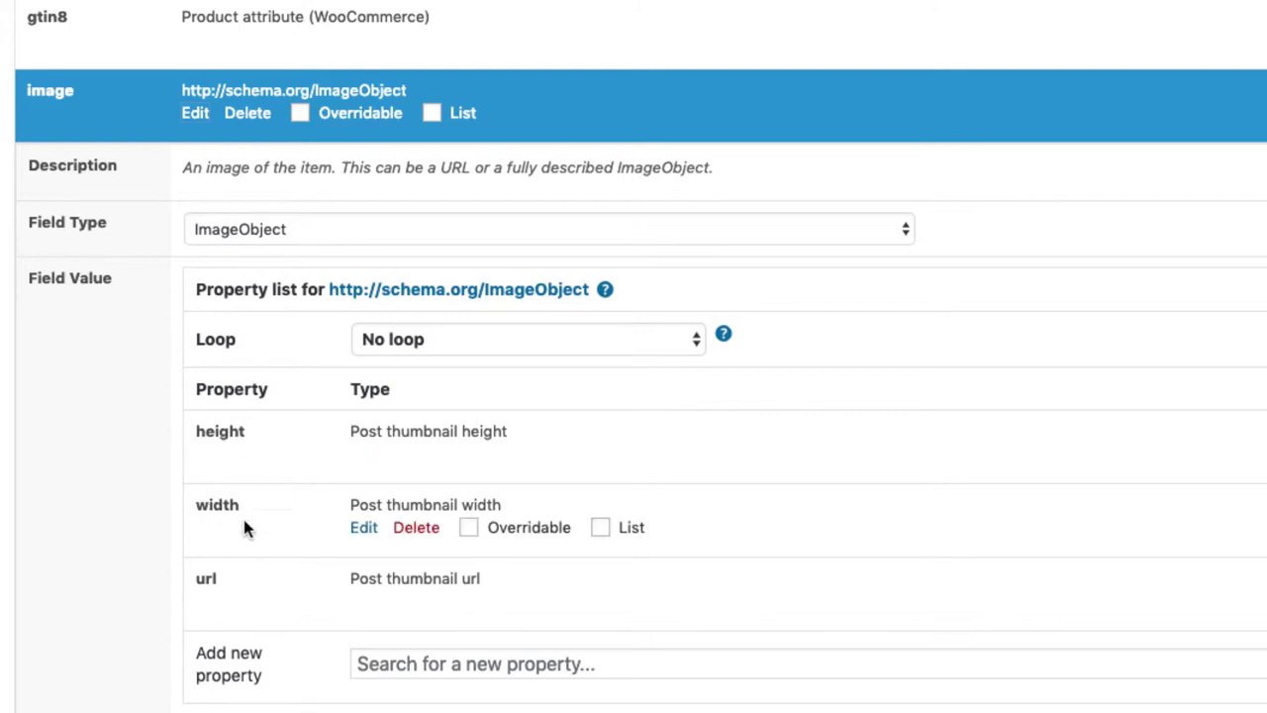
pyautogui.click(195, 114)
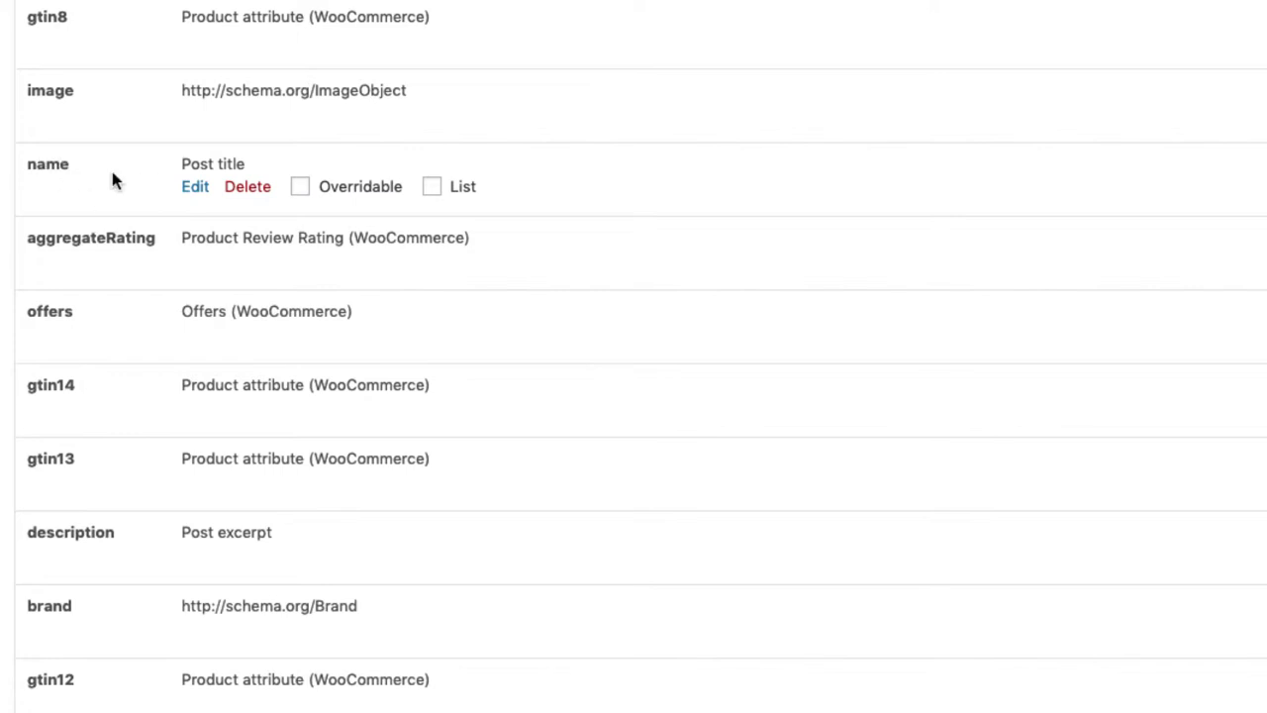
# Look through the properties from aggregateRating to description, expand the brand property to view its sub-properties, and collapse it
pyautogui.scroll(-2, 125, 178)
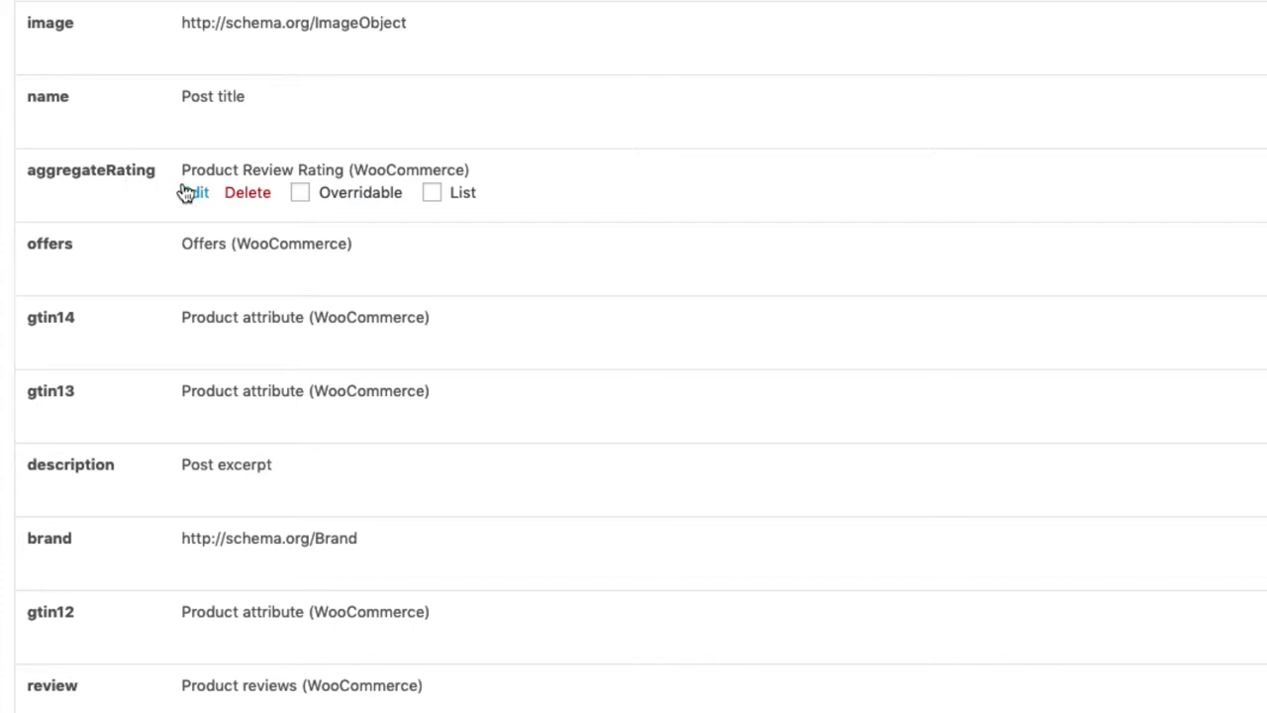
pyautogui.scroll(-3, 187, 194)
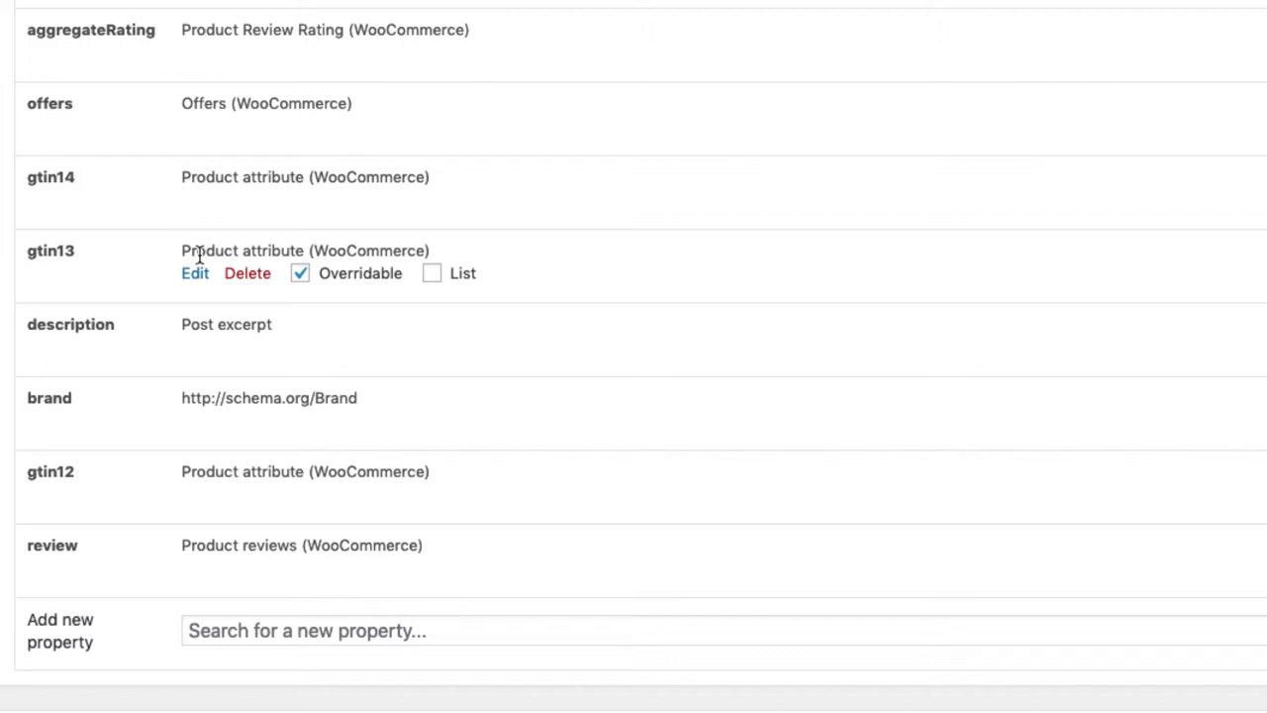
pyautogui.scroll(-1, 199, 261)
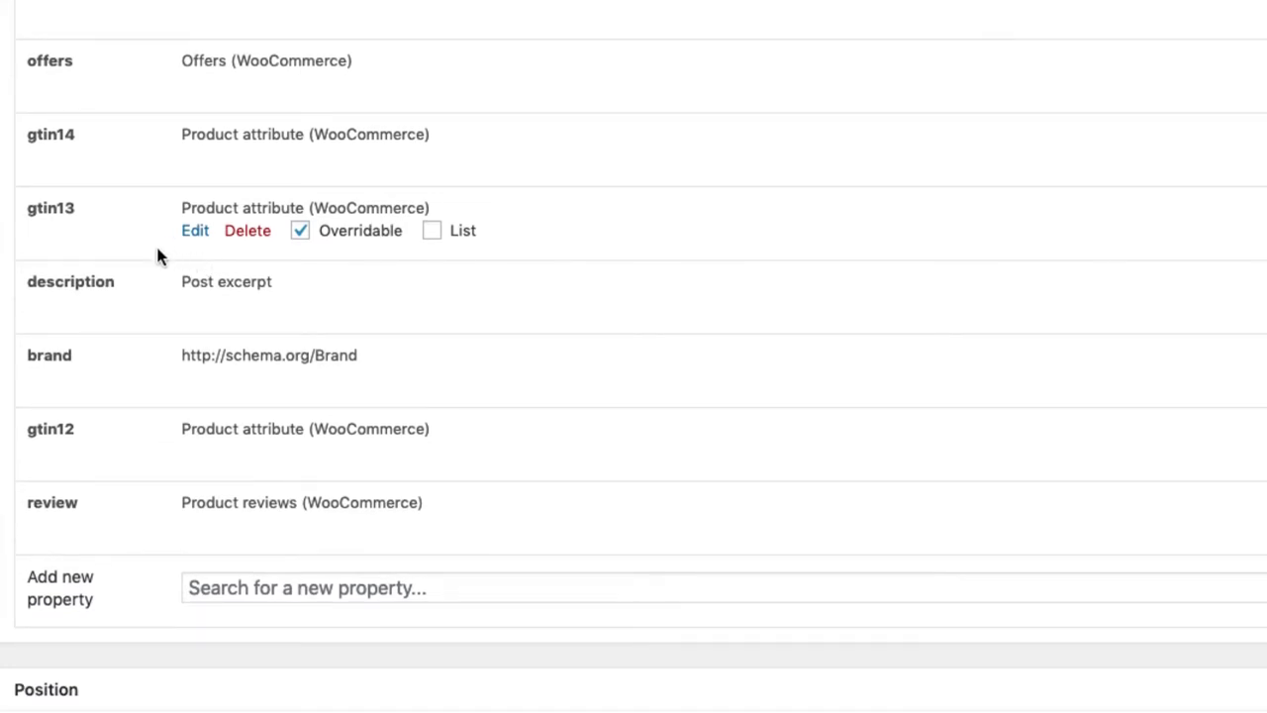
pyautogui.moveTo(235, 278)
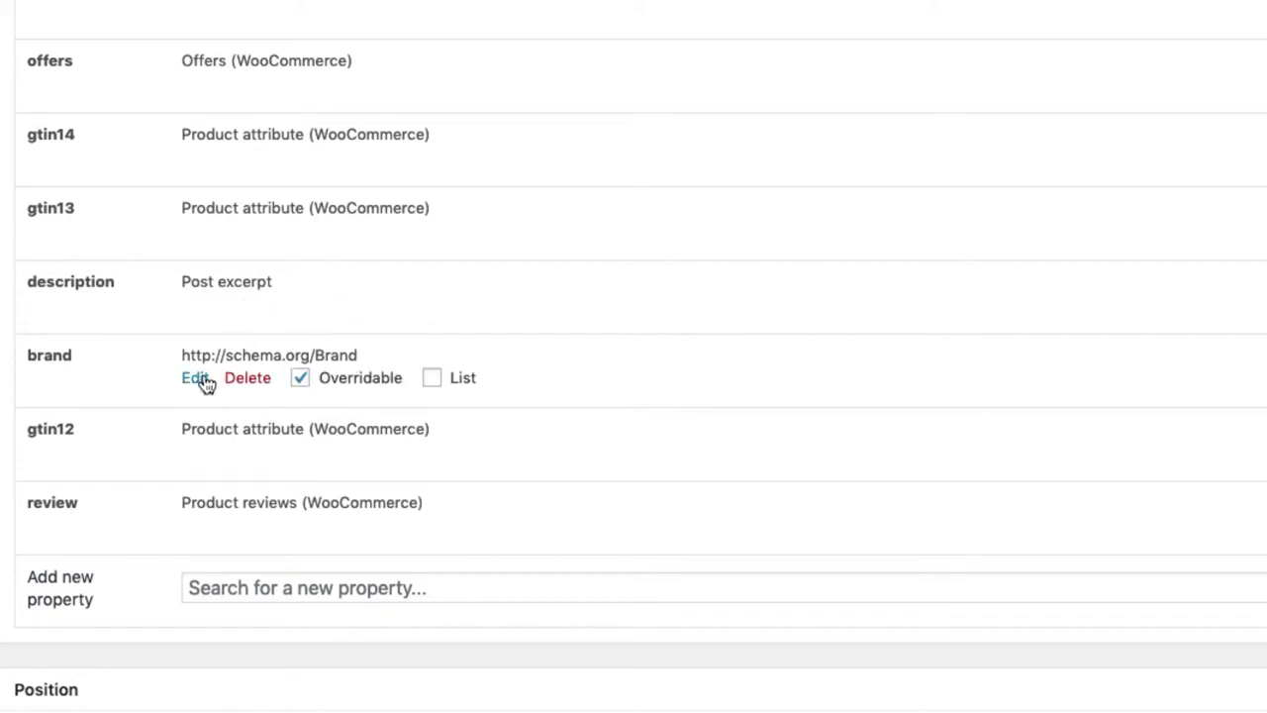
pyautogui.click(197, 381)
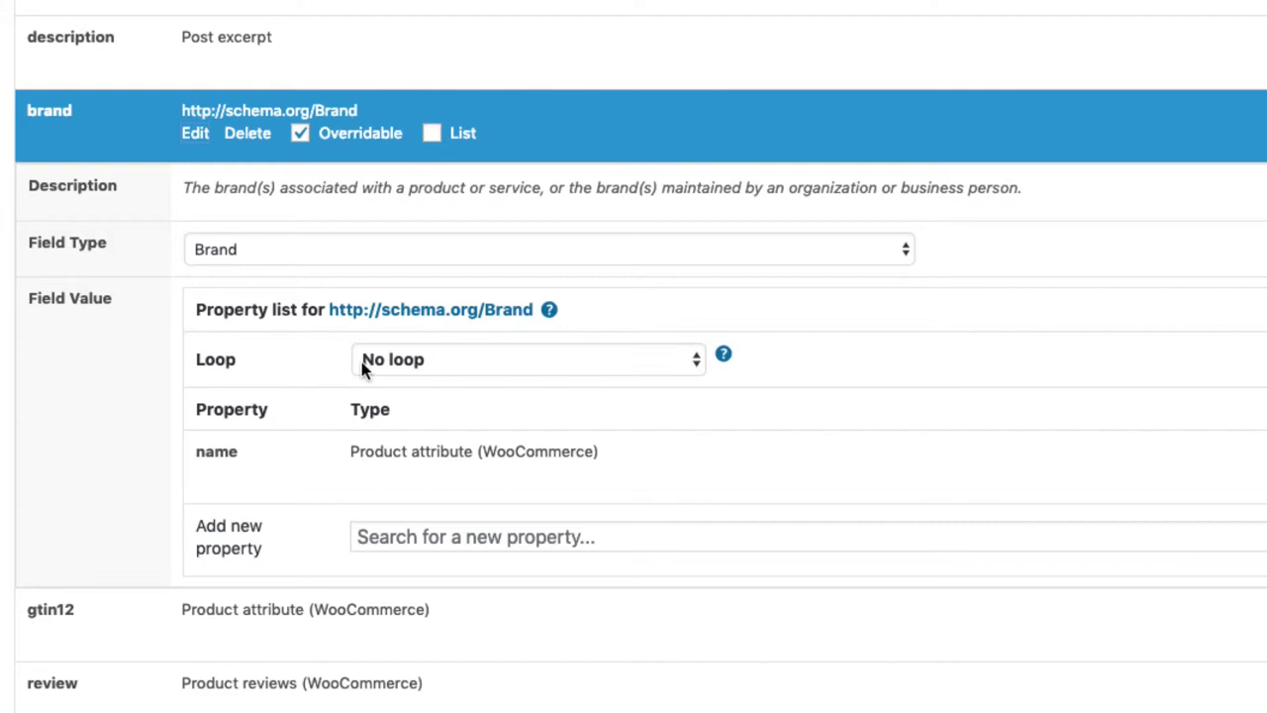
pyautogui.click(196, 139)
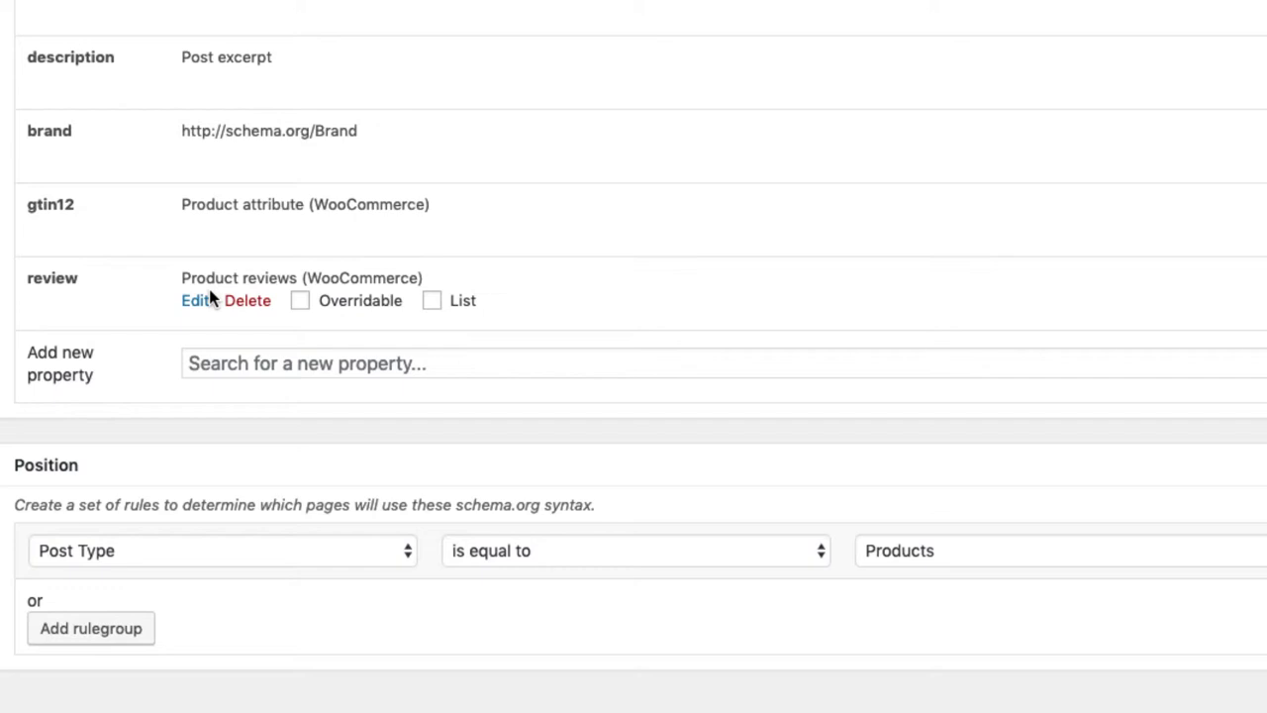
# Turn the review property's Overridable option on and back off
pyautogui.click(301, 309)
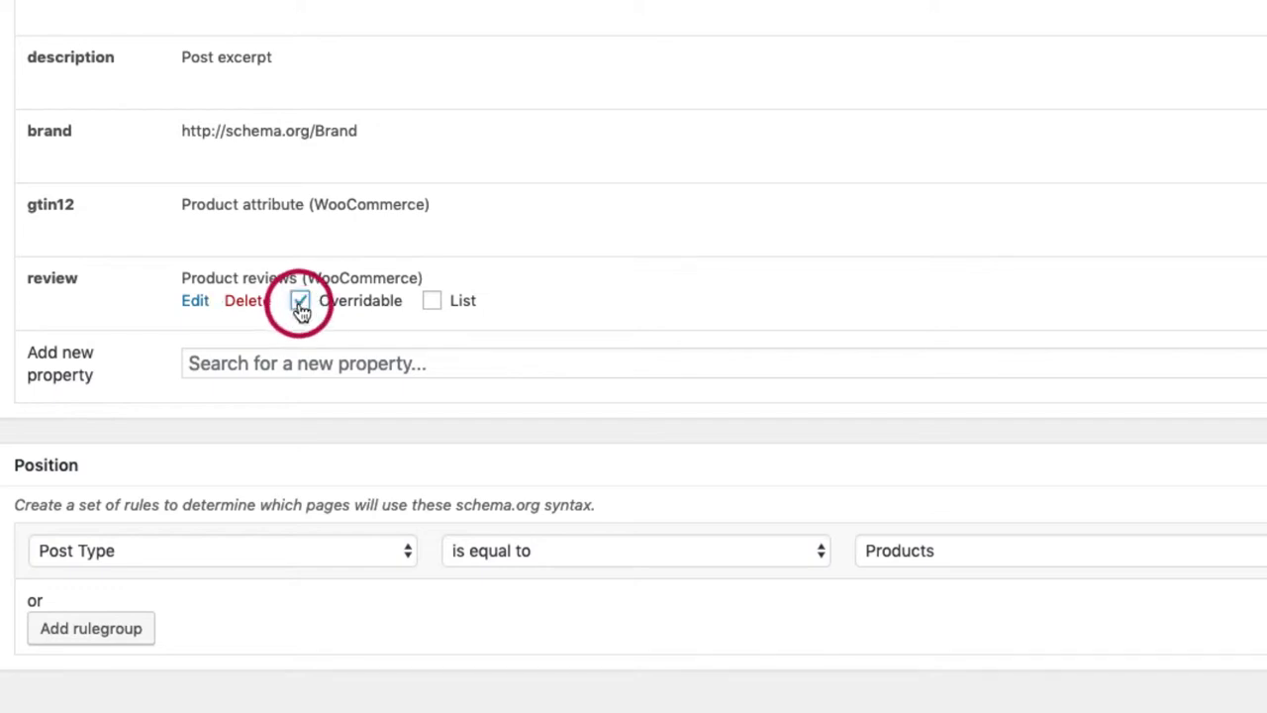
pyautogui.click(302, 228)
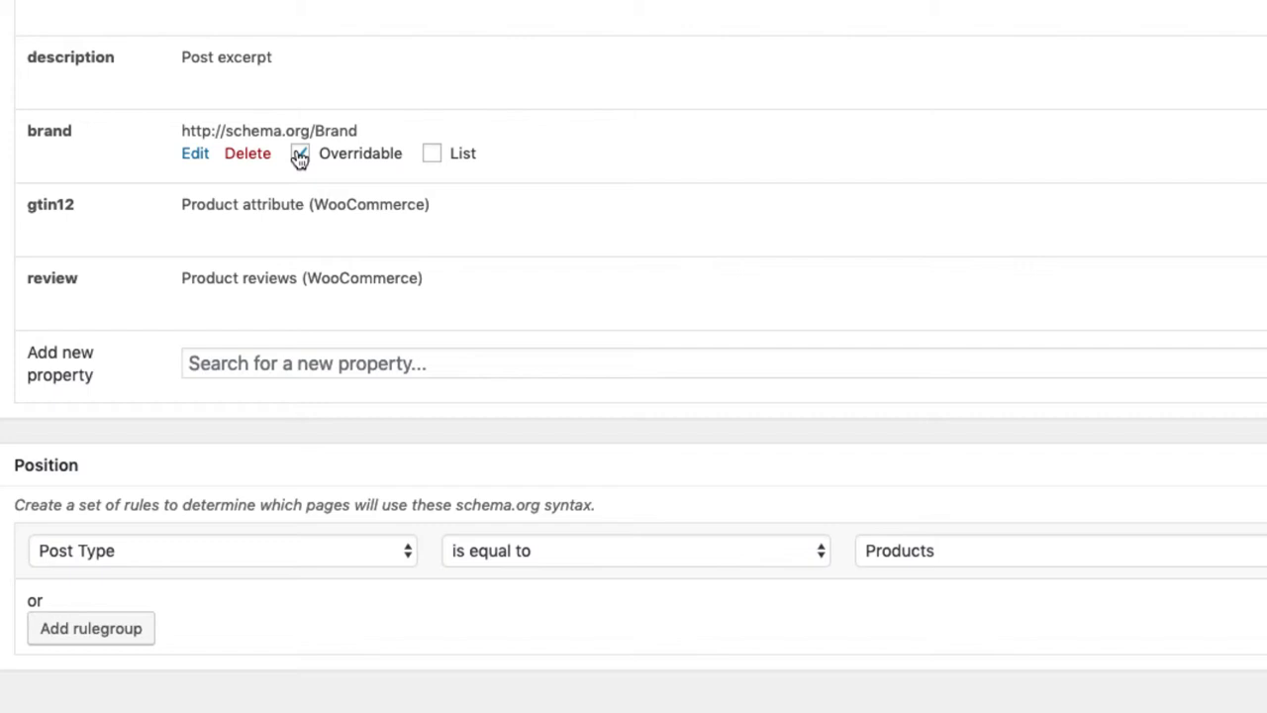
pyautogui.click(299, 157)
pyautogui.click(302, 307)
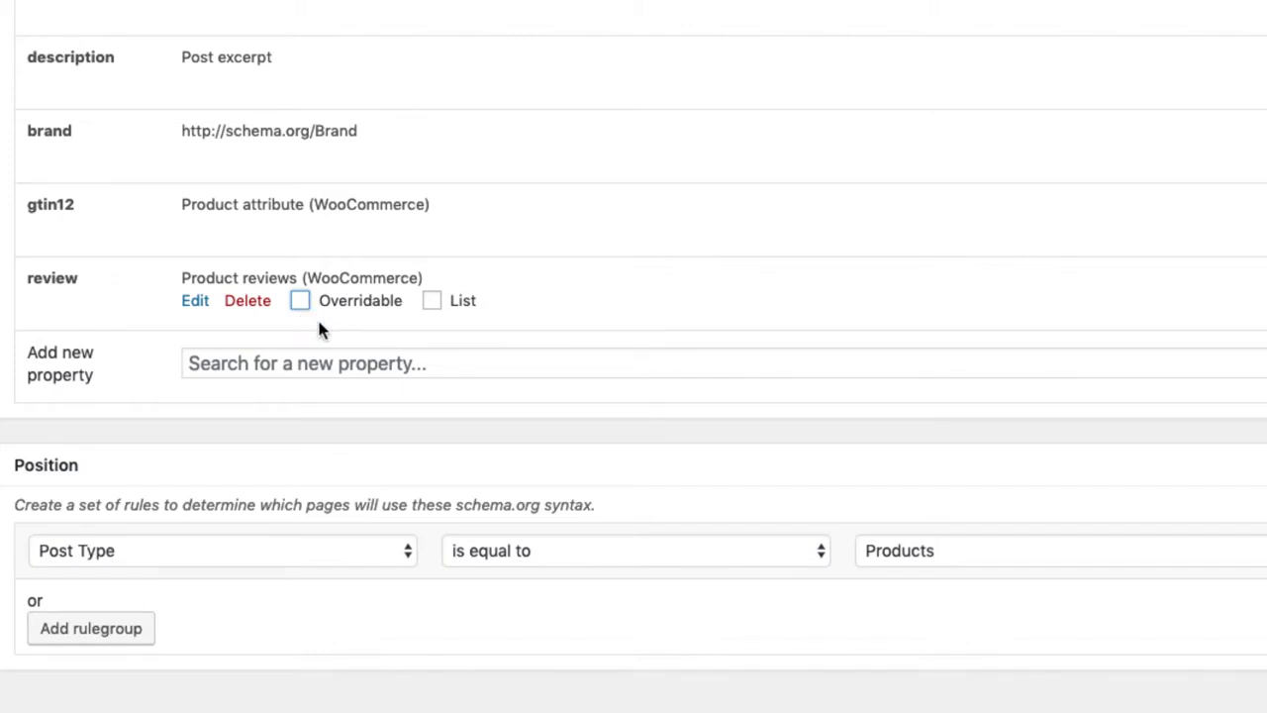
# Compare the WooCommerce product's title and short description with the snippet's name and description properties
pyautogui.scroll(10, 322, 329)
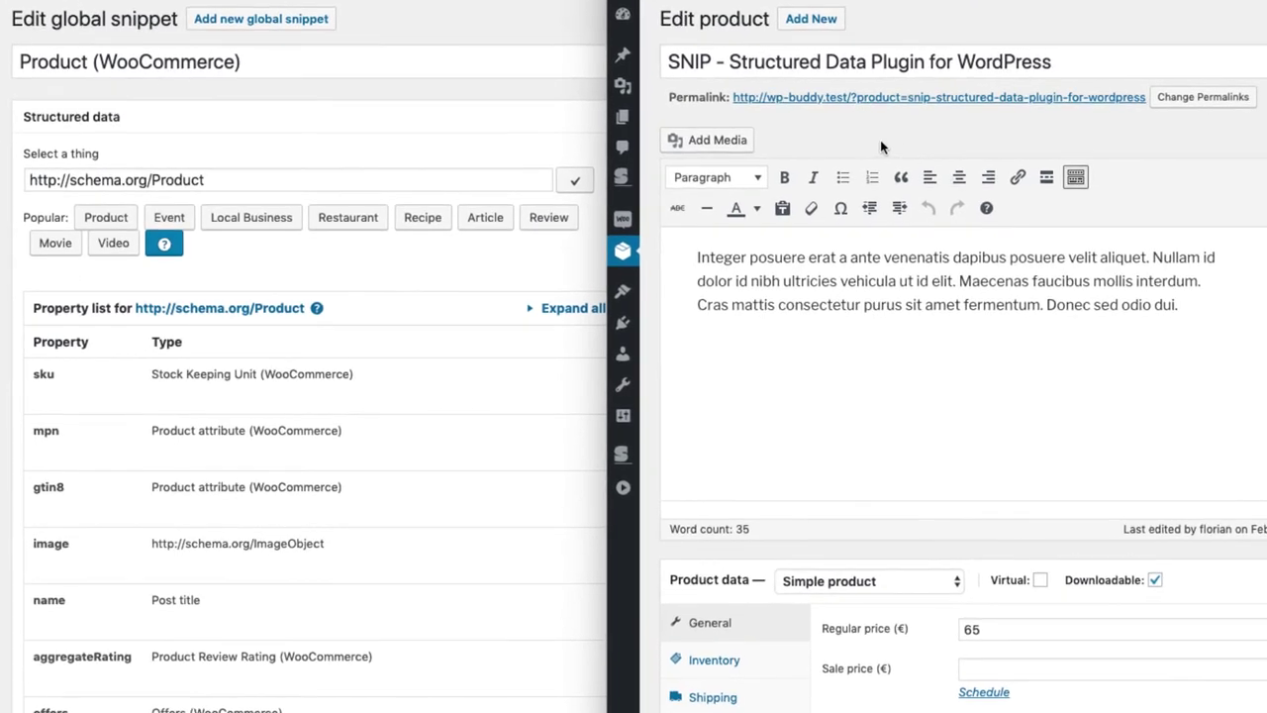
pyautogui.moveTo(667, 62); pyautogui.dragTo(1125, 58)
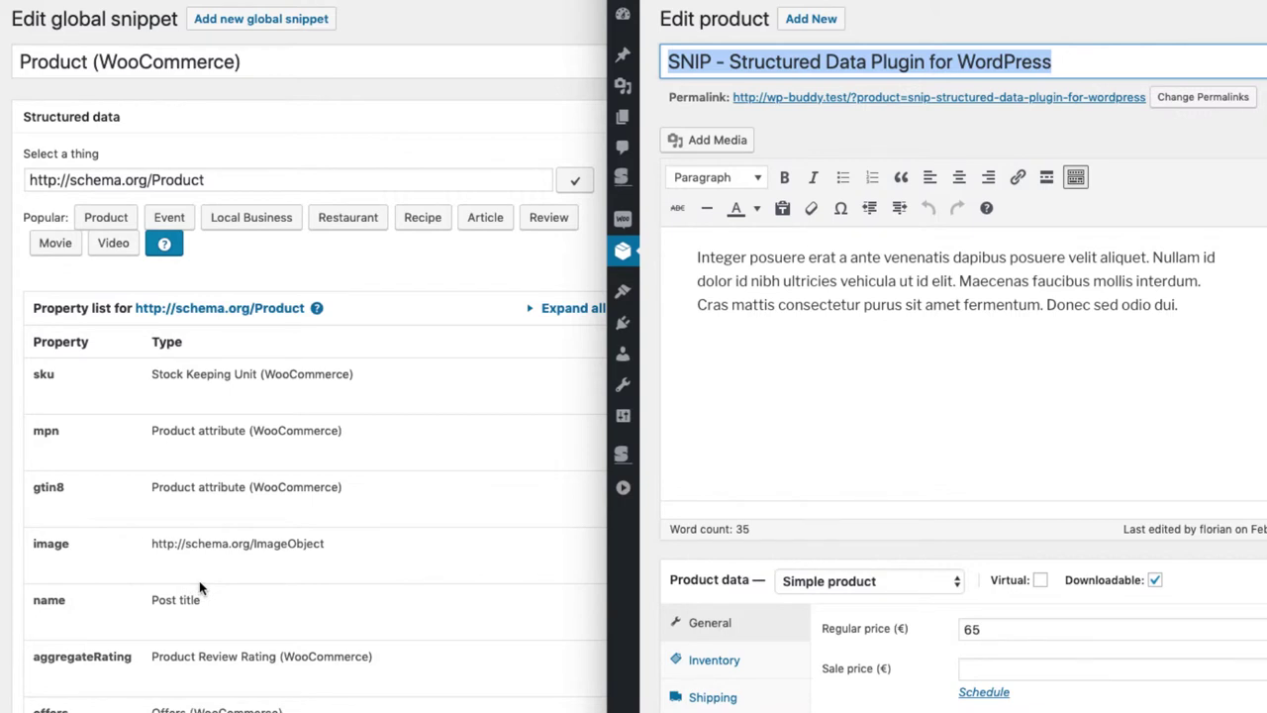
pyautogui.scroll(-7, 935, 539)
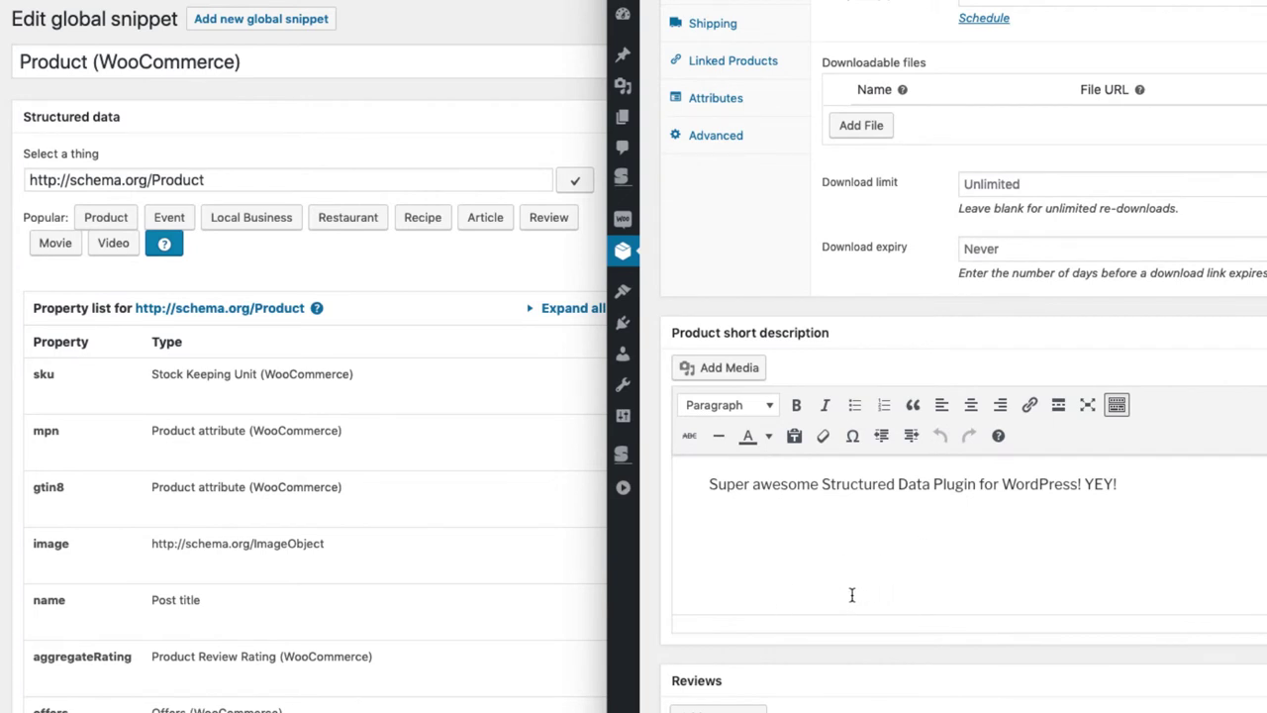
pyautogui.scroll(-2, 339, 631)
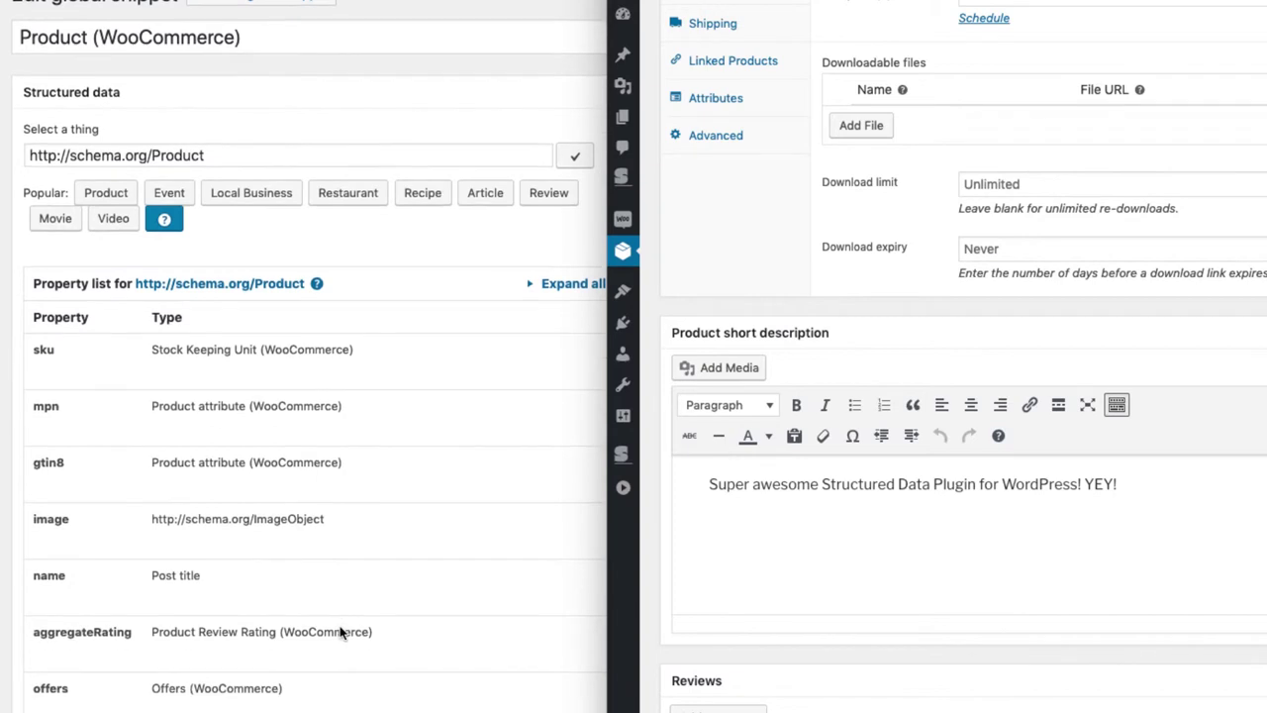
pyautogui.scroll(-4, 339, 629)
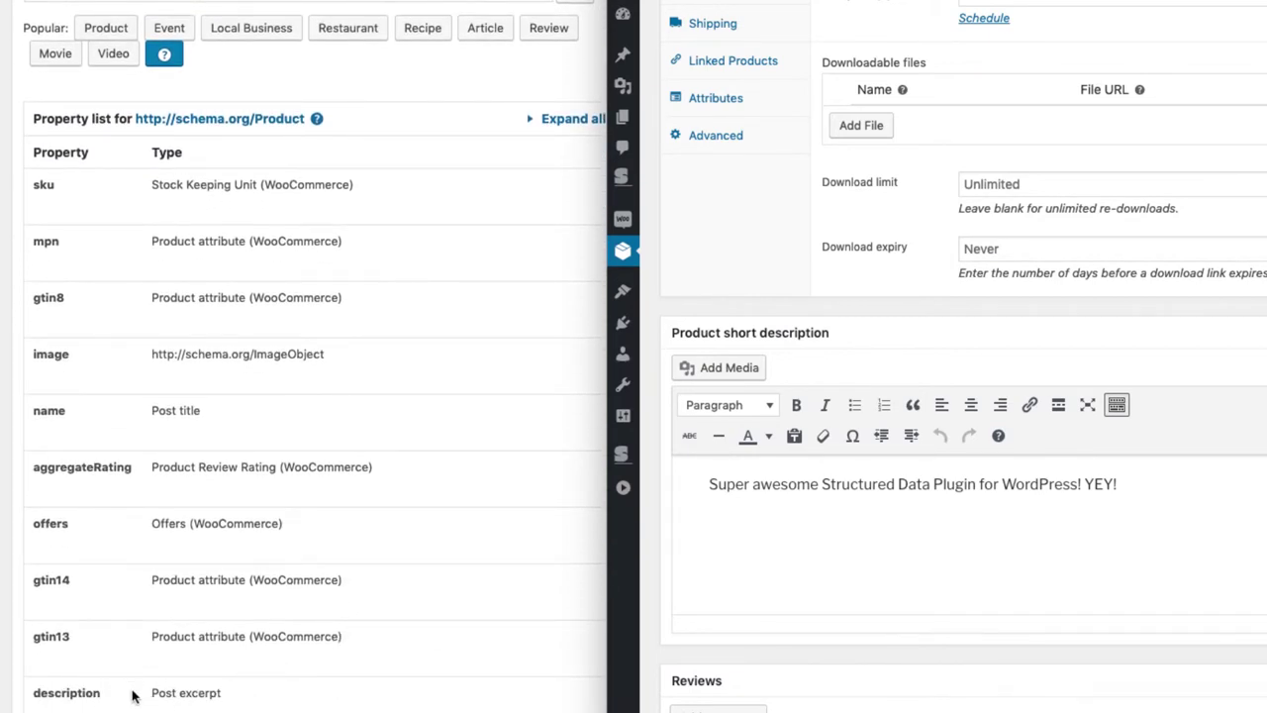
# Check the WooCommerce product's regular price and expand its brand attribute to inspect the name and value
pyautogui.scroll(5, 996, 416)
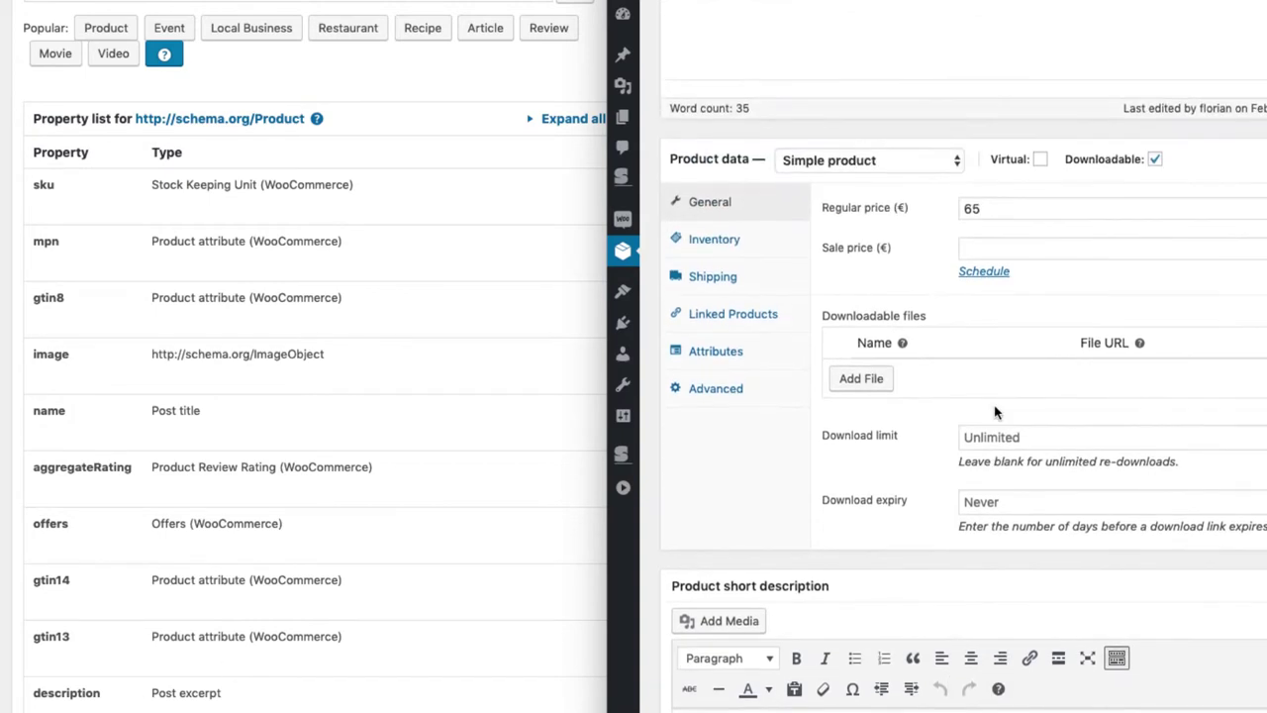
pyautogui.moveTo(1006, 286); pyautogui.dragTo(948, 294)
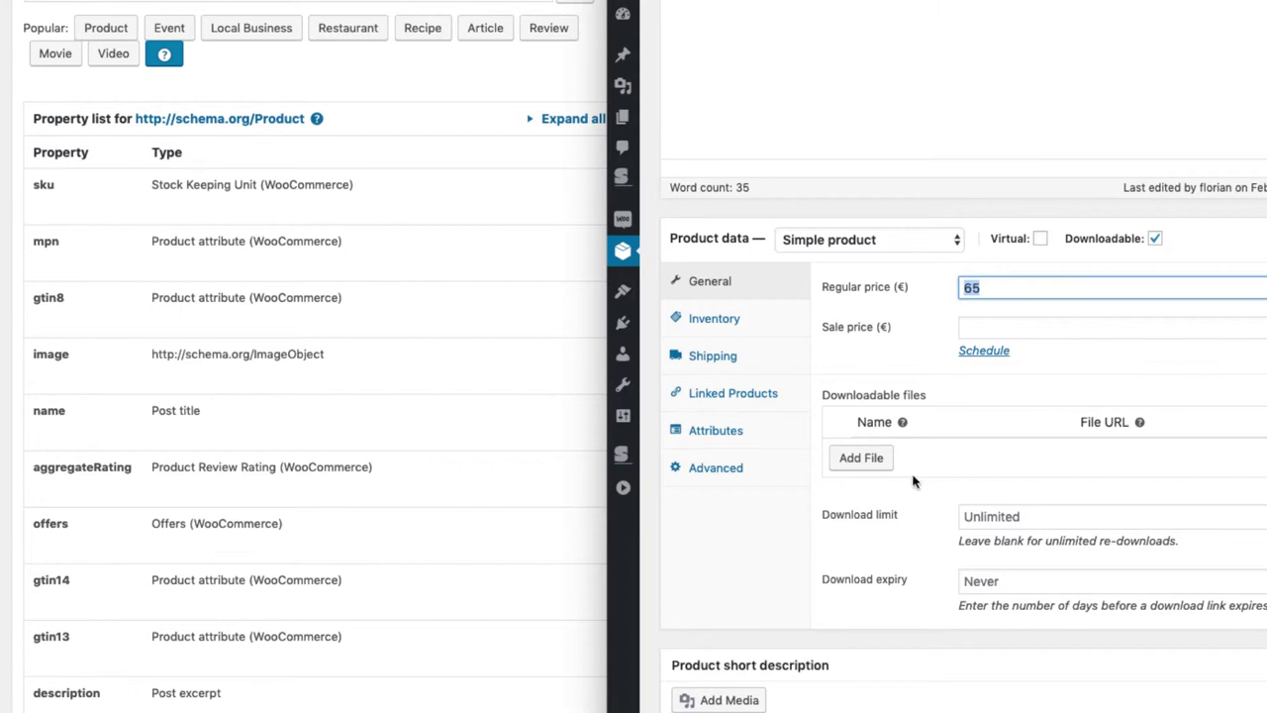
pyautogui.click(713, 431)
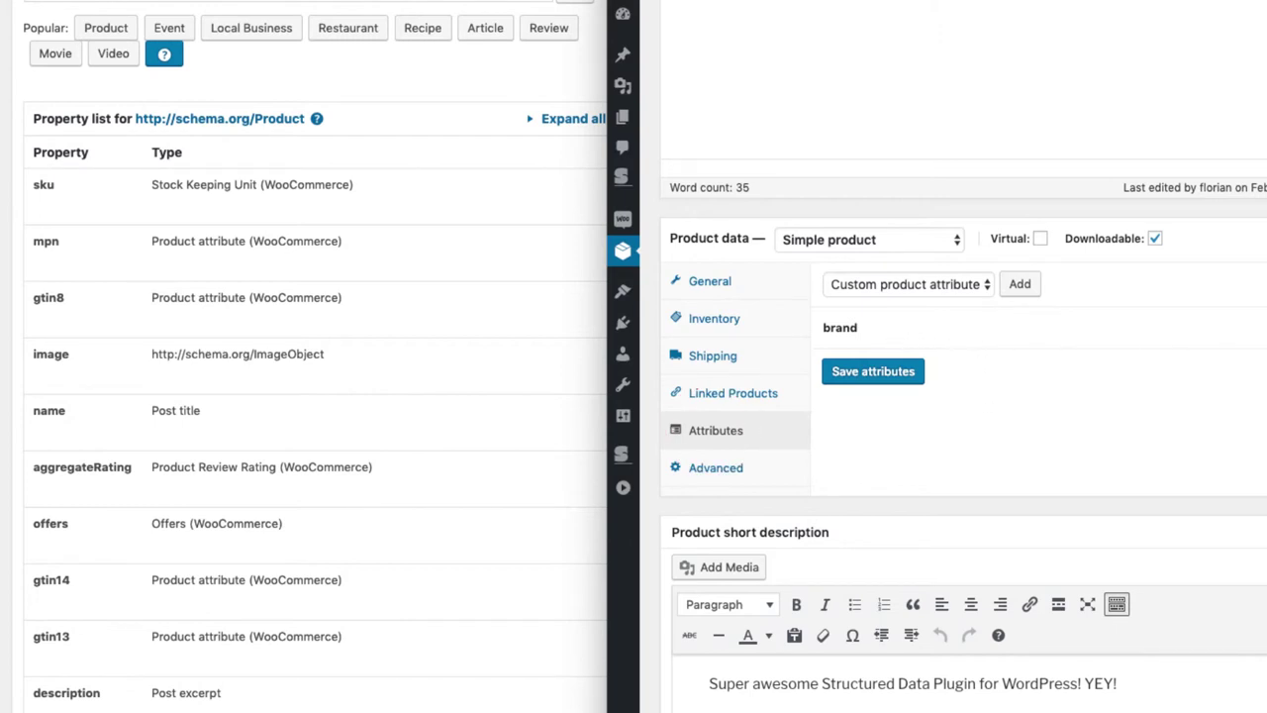
pyautogui.click(891, 327)
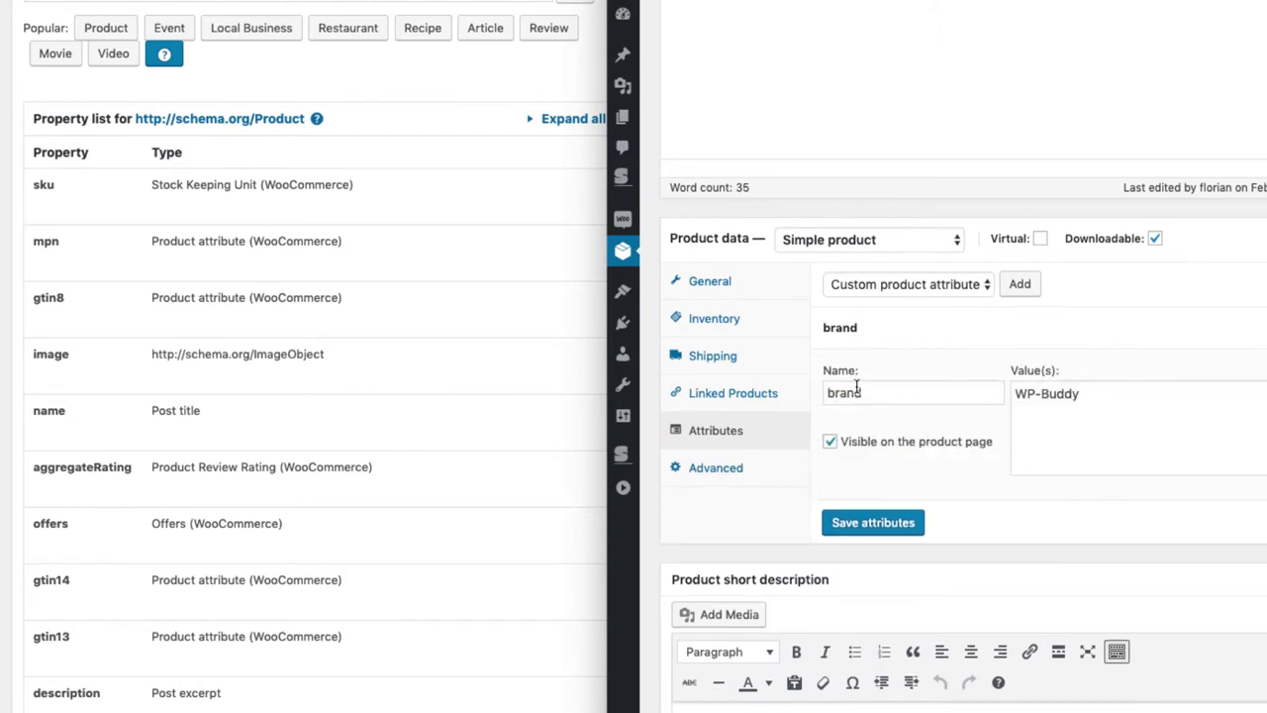
pyautogui.moveTo(1096, 396); pyautogui.dragTo(1005, 392)
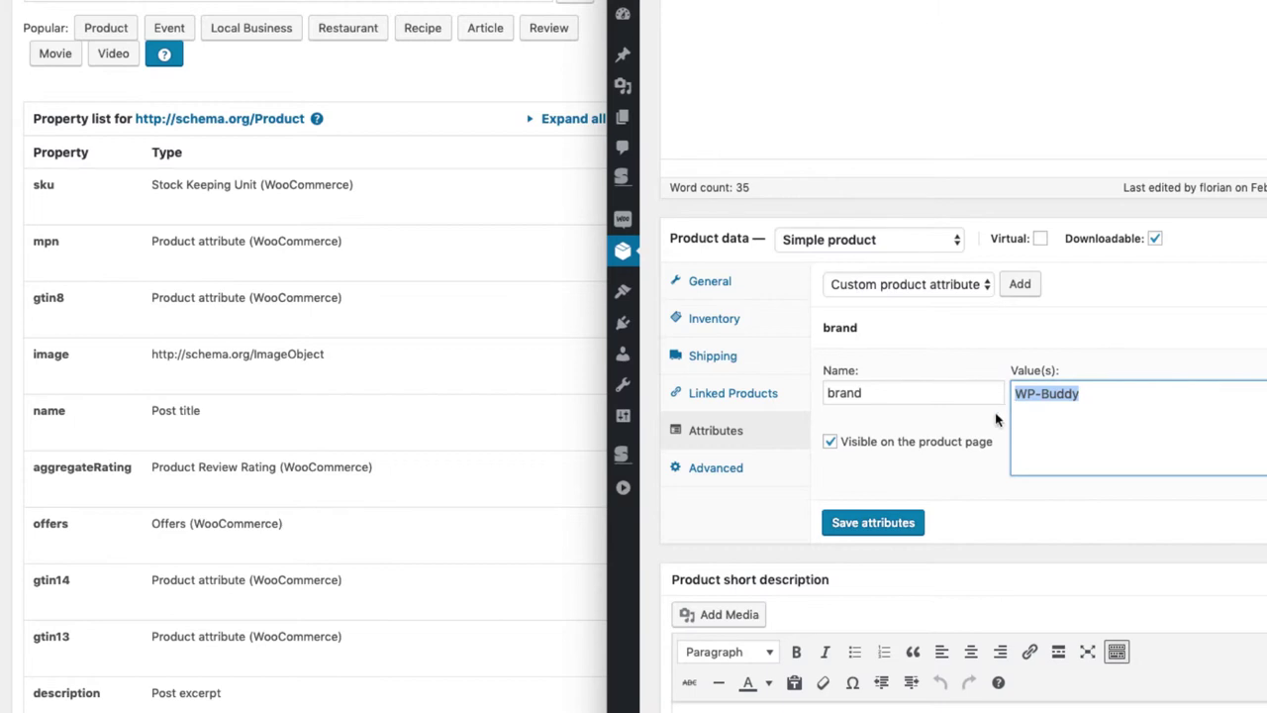
pyautogui.scroll(1, 225, 364)
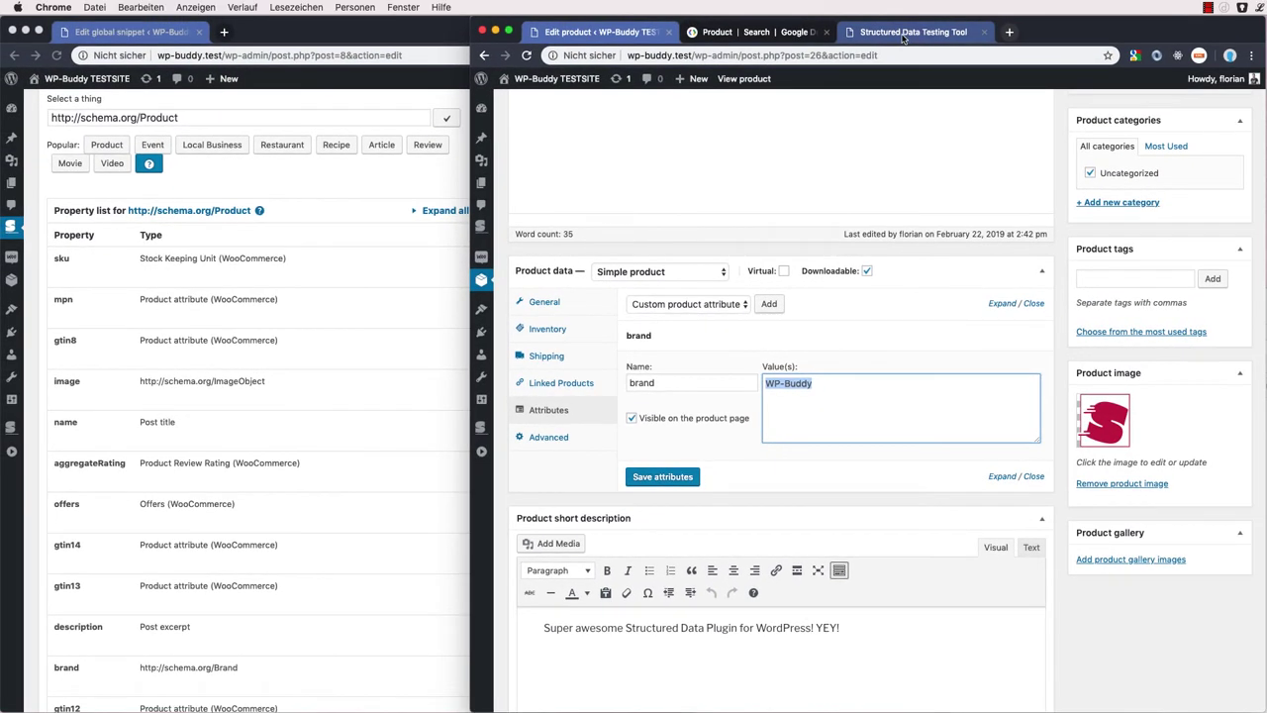
# Switch to Google's Structured Data Testing Tool, paste the product's copied JSON-LD script as a code snippet, and run the test
pyautogui.click(903, 33)
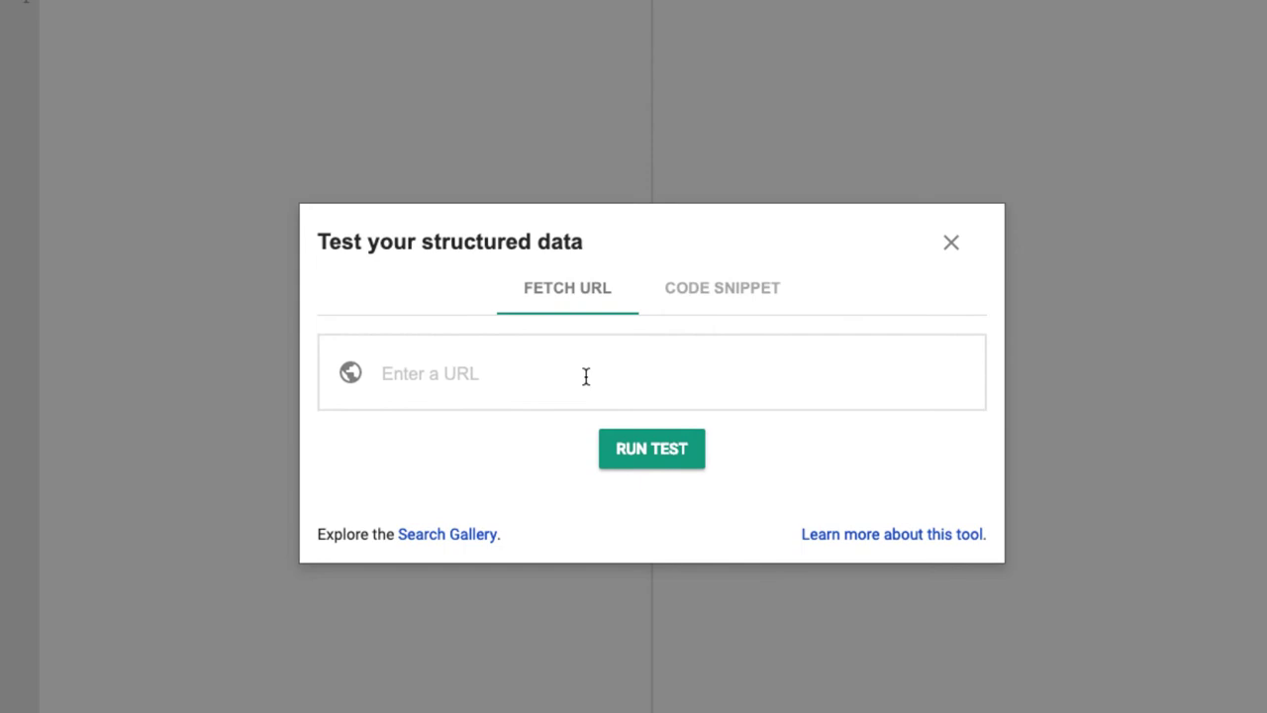
pyautogui.click(585, 377)
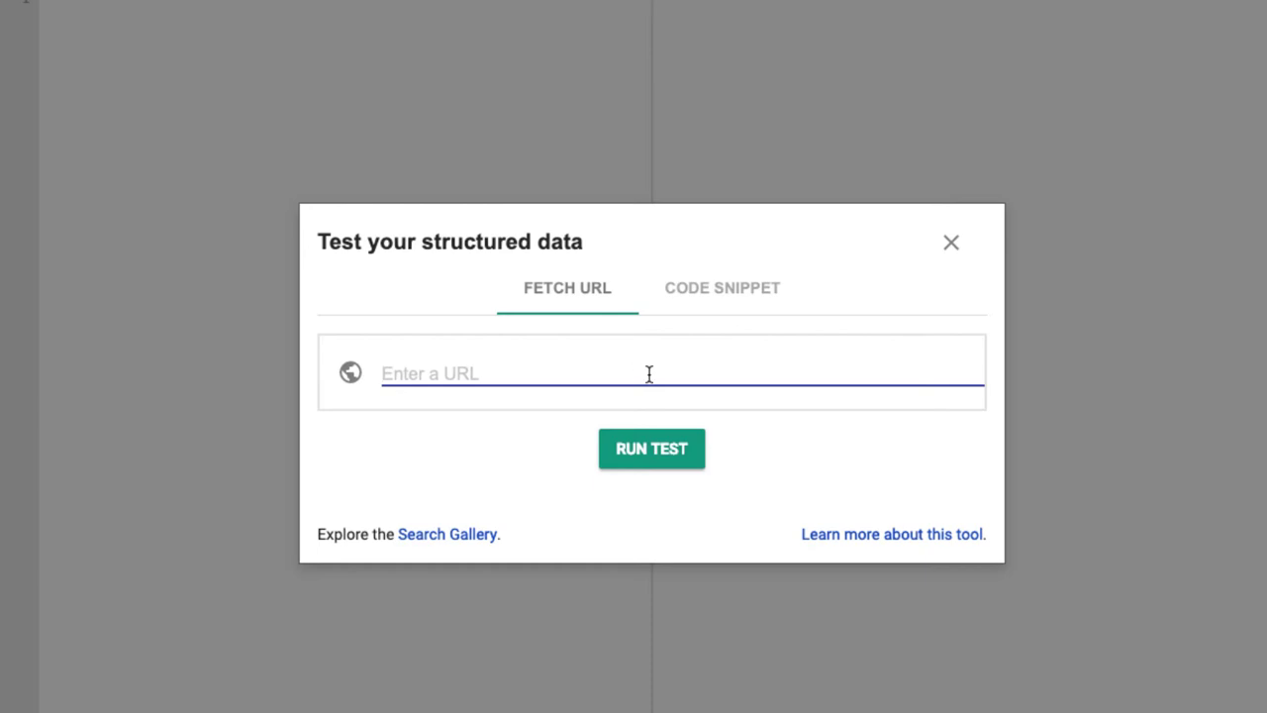
pyautogui.click(701, 289)
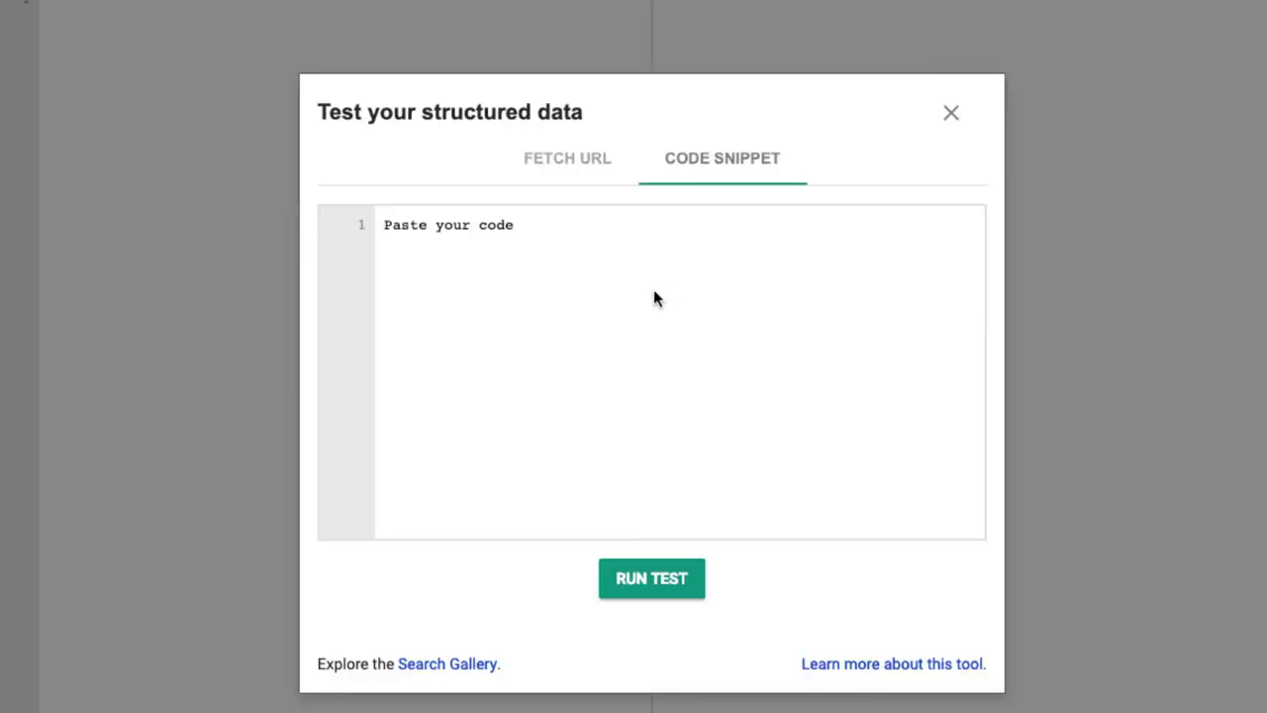
pyautogui.hotkey('ctrl', 'v')
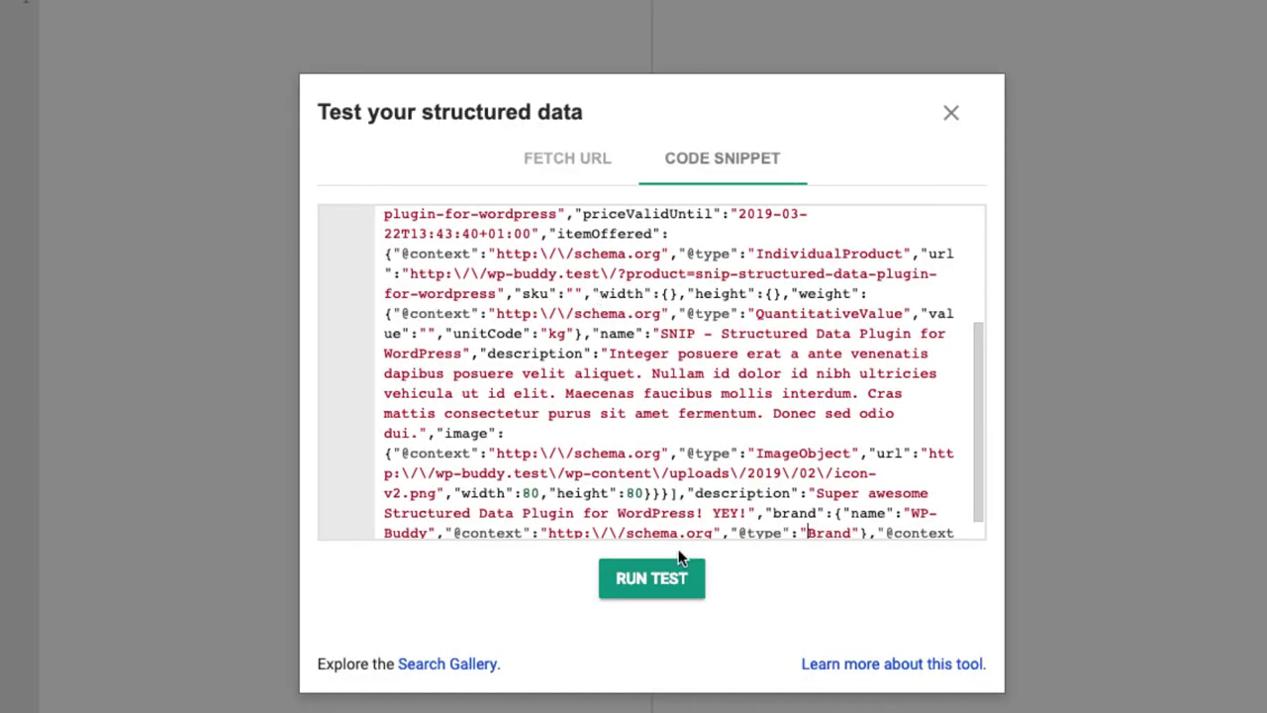
pyautogui.click(660, 574)
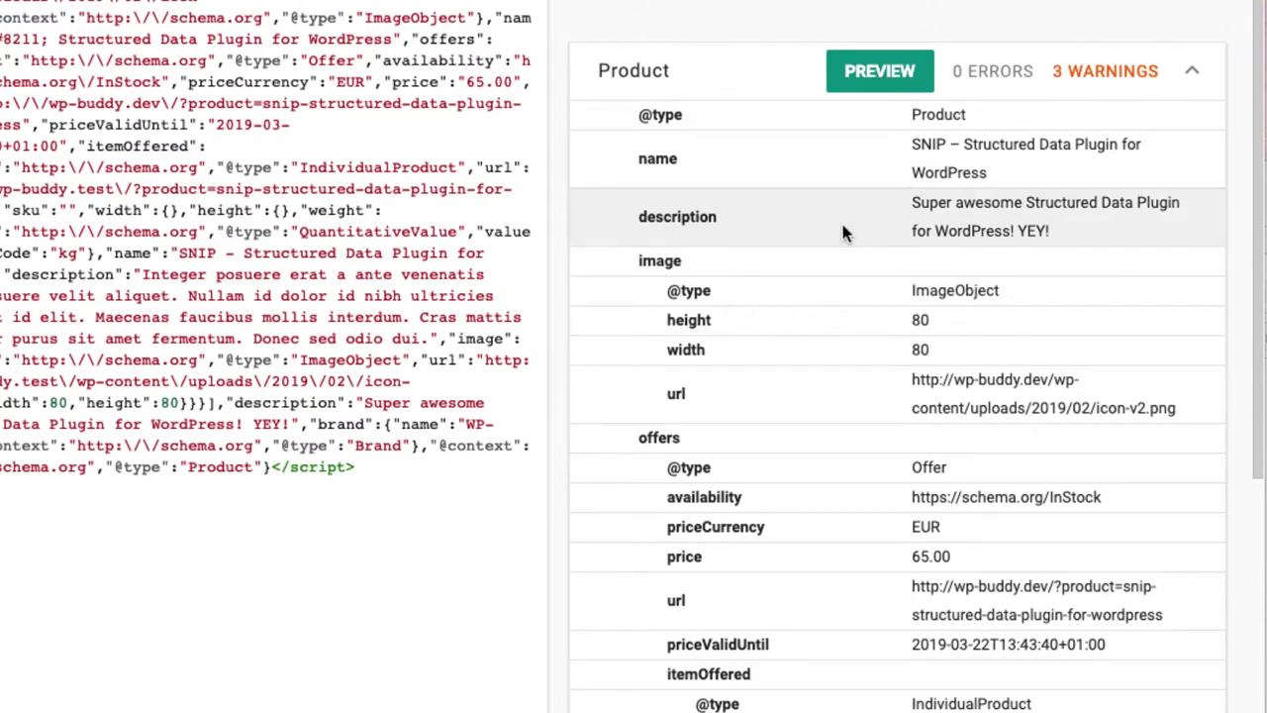
# Examine the Product test results down to the aggregateRating, review and sku warnings, and open the preview of the Product result
pyautogui.scroll(-5, 843, 227)
pyautogui.scroll(-7, 843, 231)
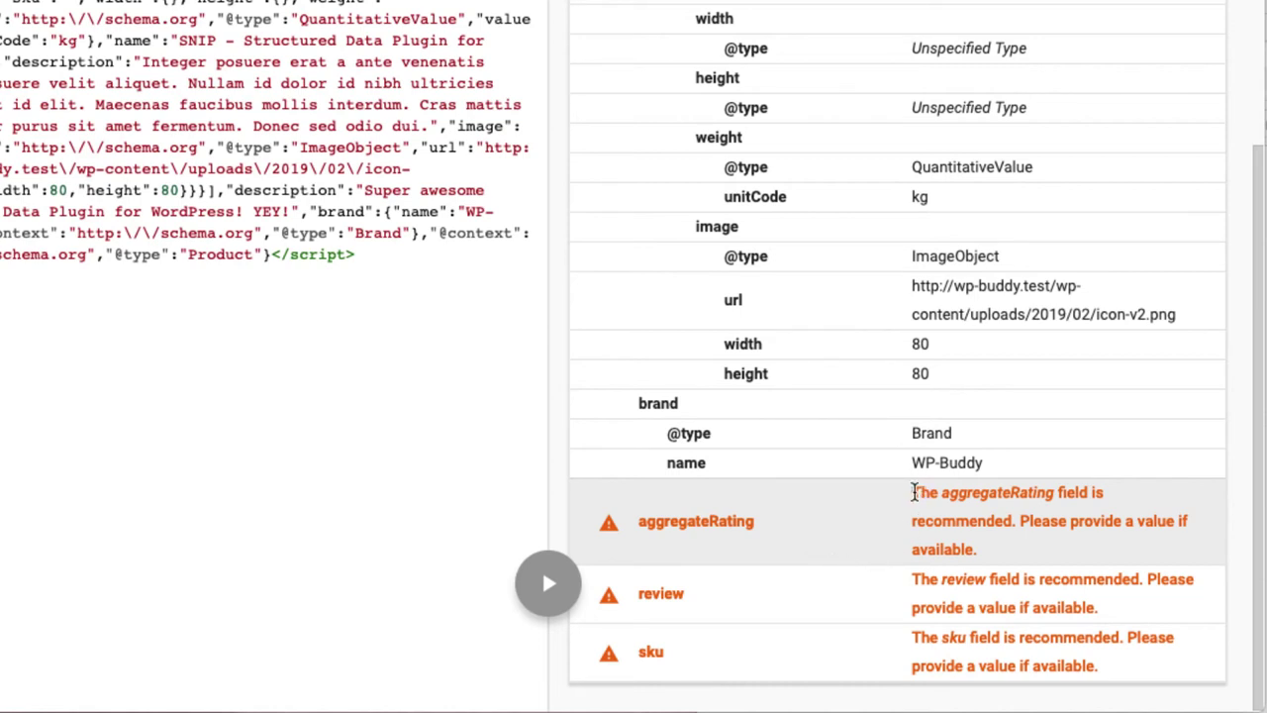
pyautogui.moveTo(912, 492); pyautogui.dragTo(1025, 555)
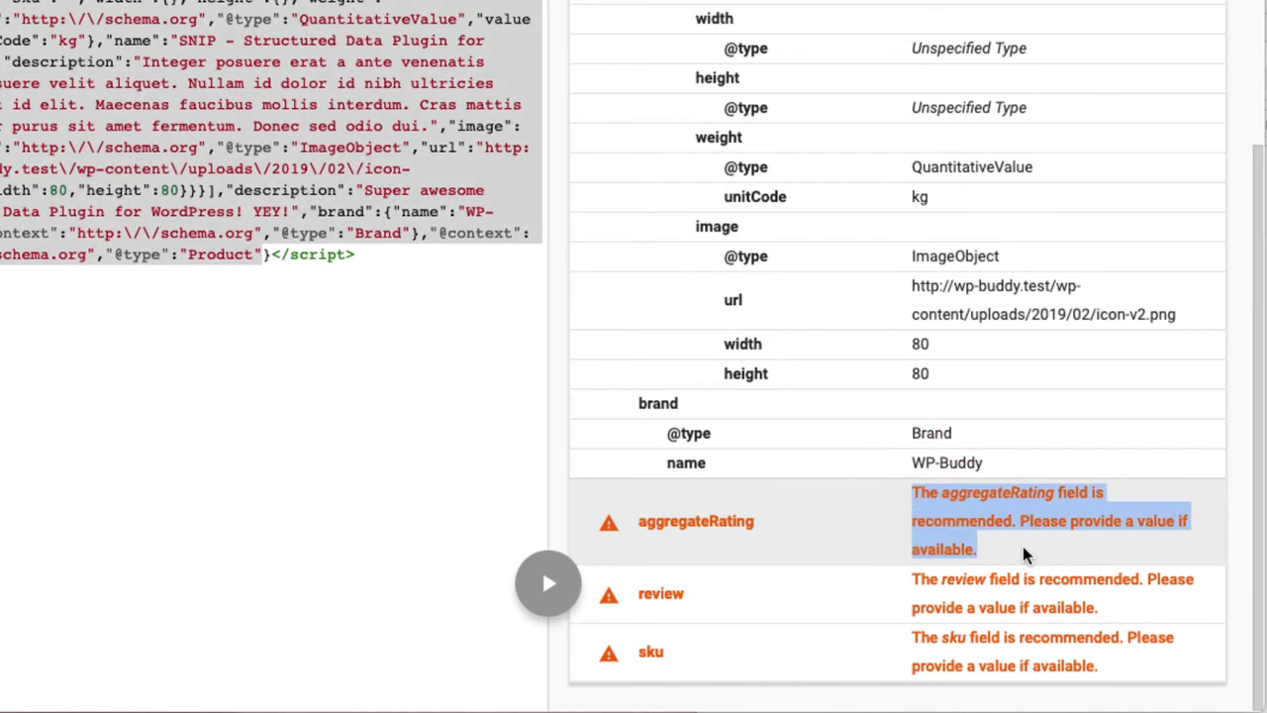
pyautogui.scroll(10, 1019, 529)
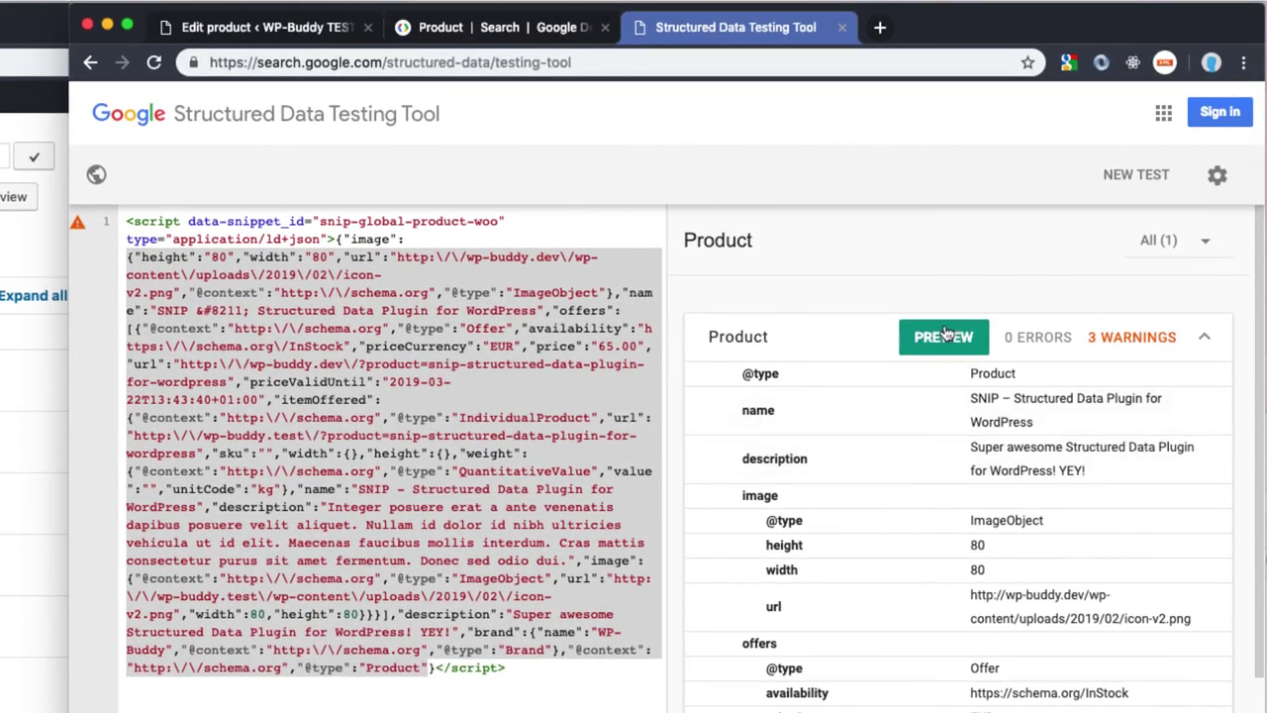
pyautogui.click(920, 276)
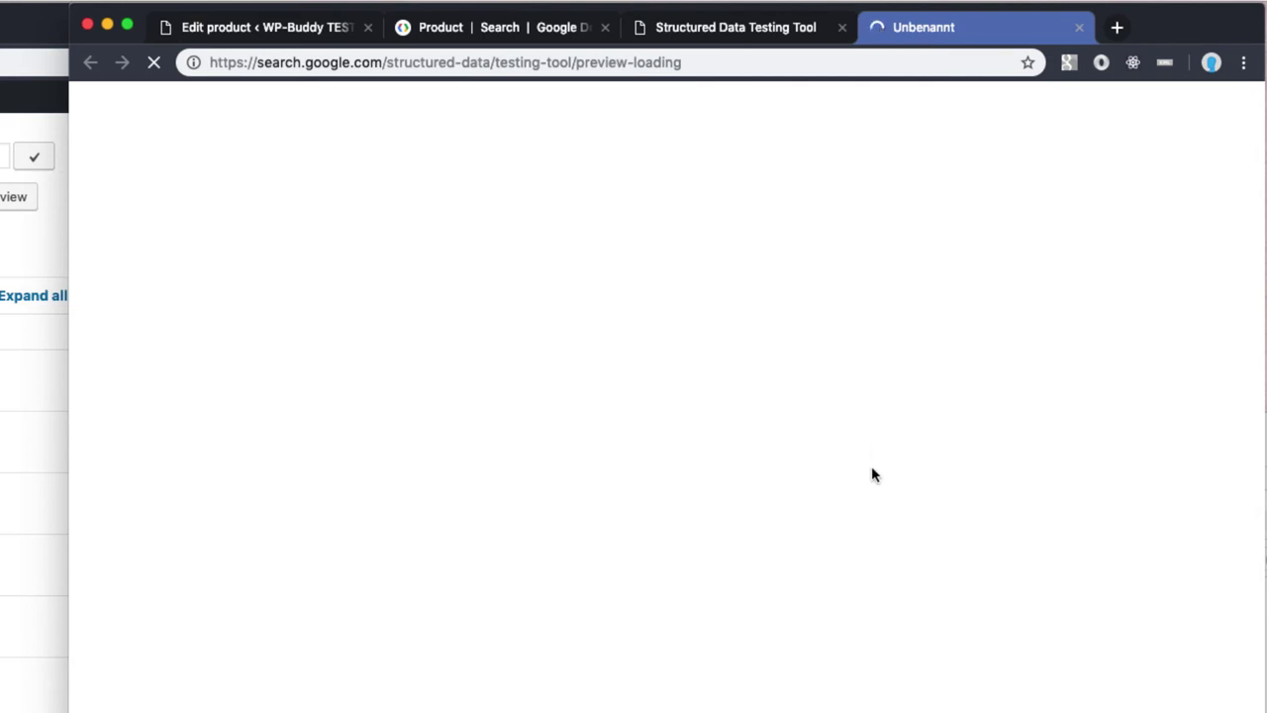